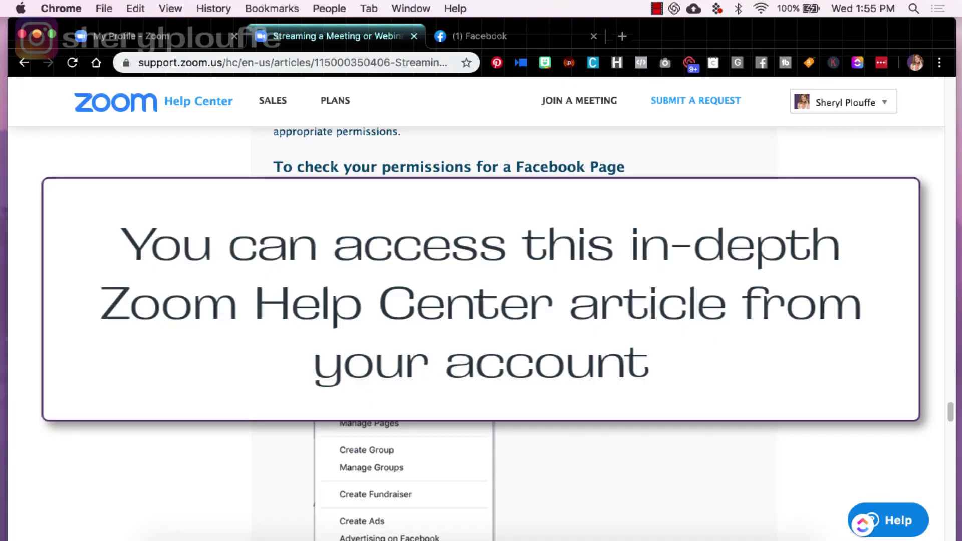
Read the Zoom Help Center instructions on checking streaming permissions for a Facebook Page, through the Page Roles step
{"action": "scroll", "coordinate": [481, 325], "scroll_direction": "down", "scroll_amount": 1}
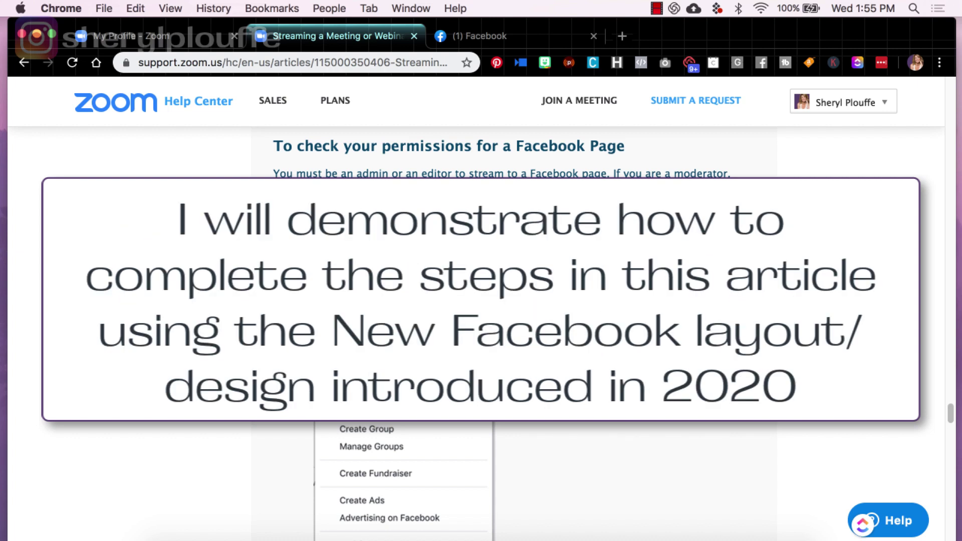
{"action": "left_click", "coordinate": [541, 40]}
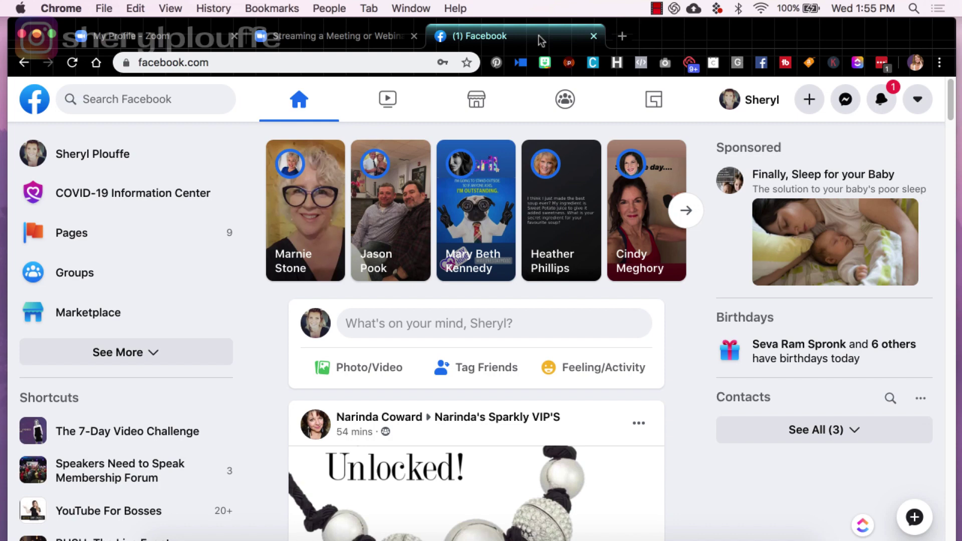
{"action": "left_click", "coordinate": [373, 40]}
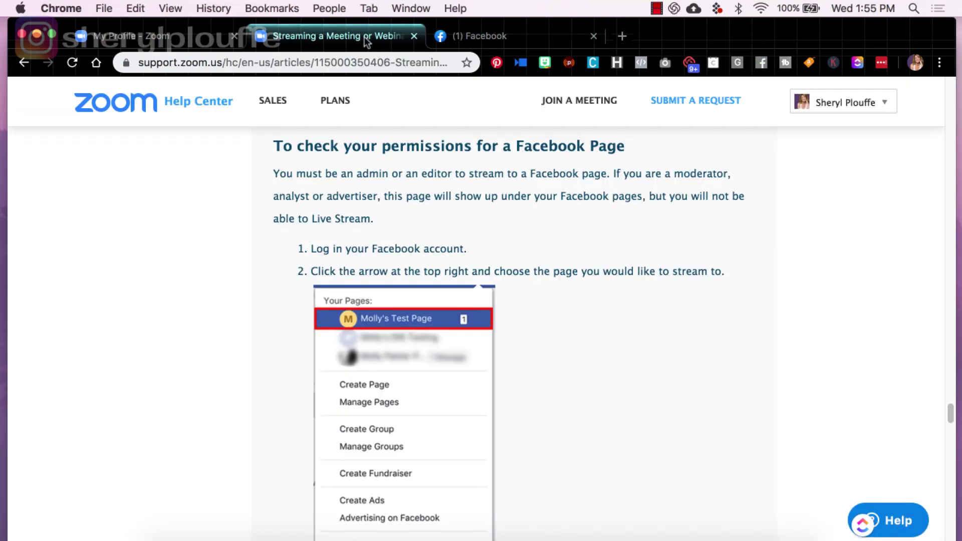
{"action": "scroll", "coordinate": [460, 221], "scroll_direction": "down", "scroll_amount": 1}
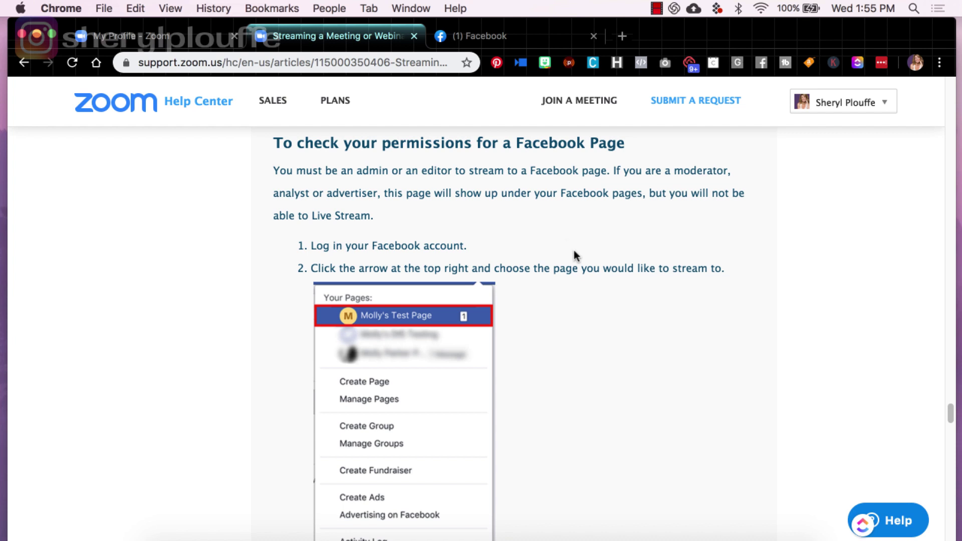
{"action": "scroll", "coordinate": [489, 328], "scroll_direction": "down", "scroll_amount": 5}
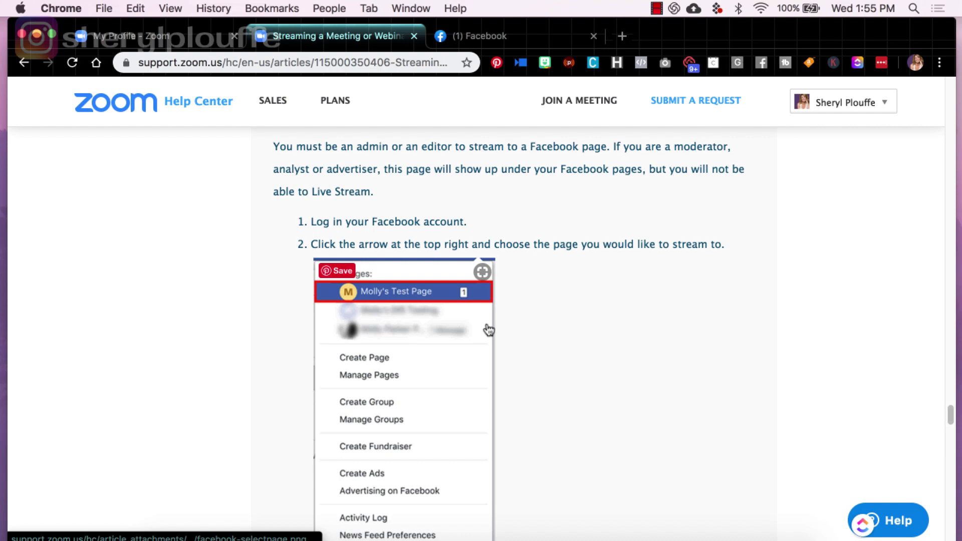
{"action": "scroll", "coordinate": [489, 329], "scroll_direction": "down", "scroll_amount": 12}
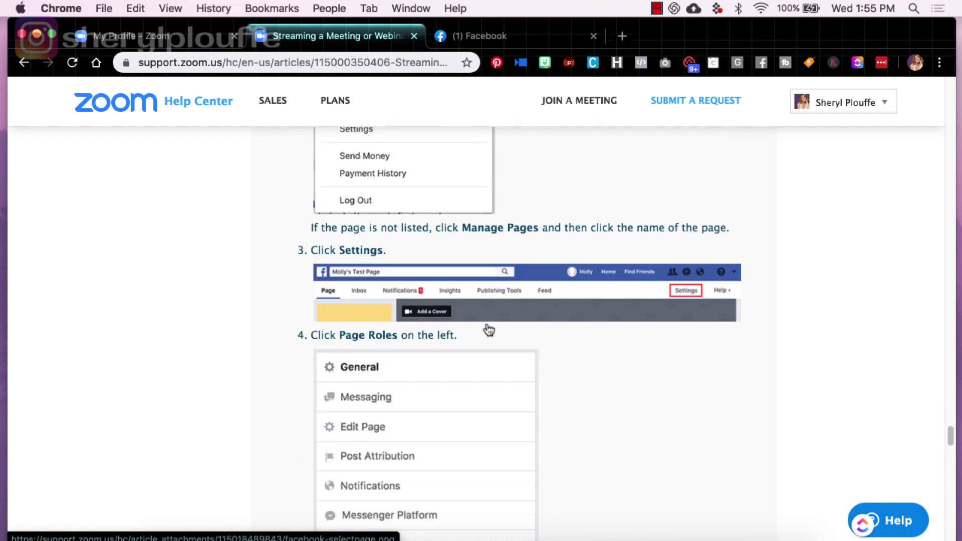
{"action": "scroll", "coordinate": [489, 330], "scroll_direction": "down", "scroll_amount": 2}
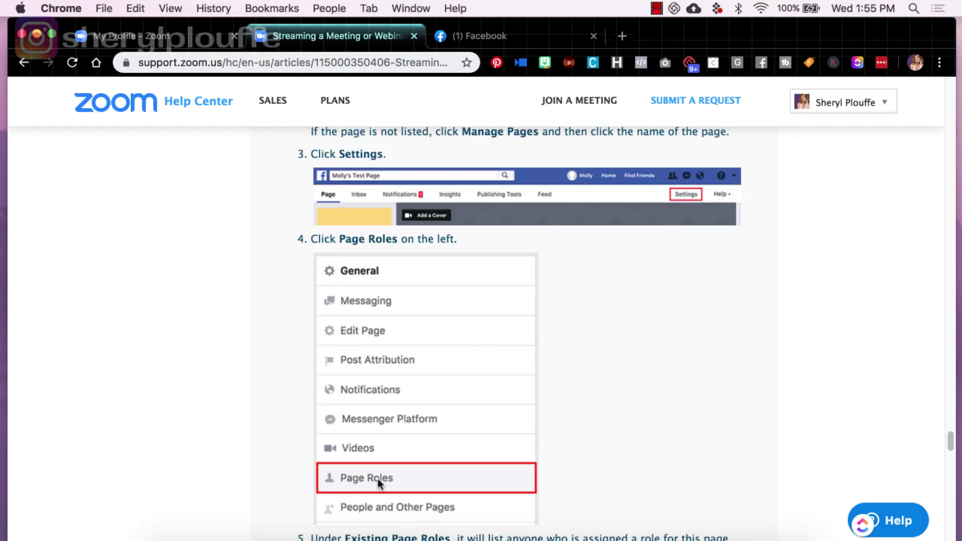
Switch to Facebook and open your own Video Creator page from the list of pages you manage
{"action": "left_click", "coordinate": [521, 35]}
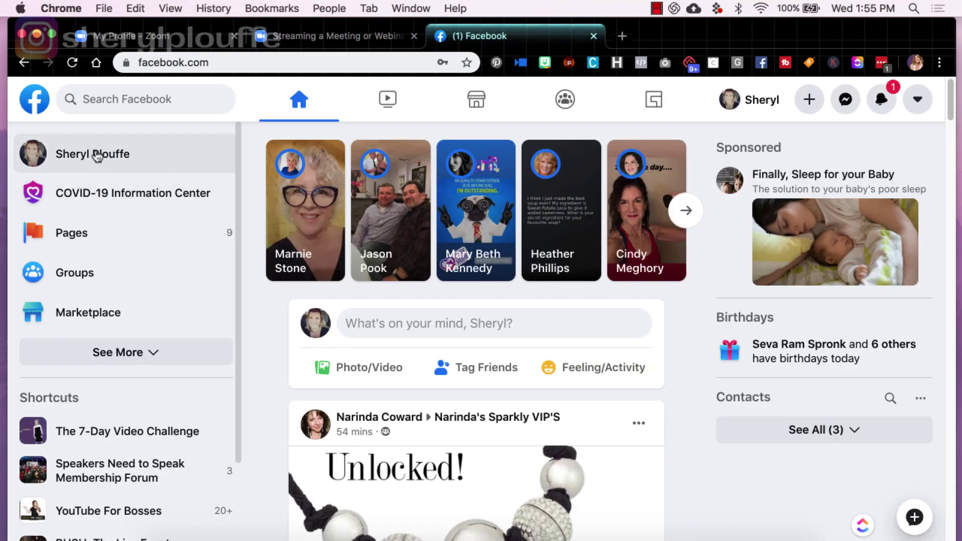
{"action": "left_click", "coordinate": [34, 100]}
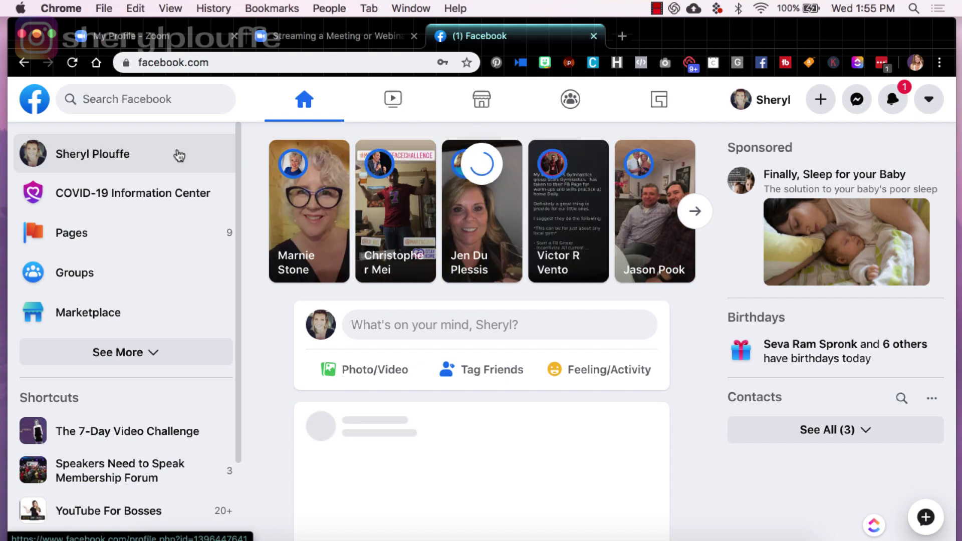
{"action": "left_click", "coordinate": [82, 235]}
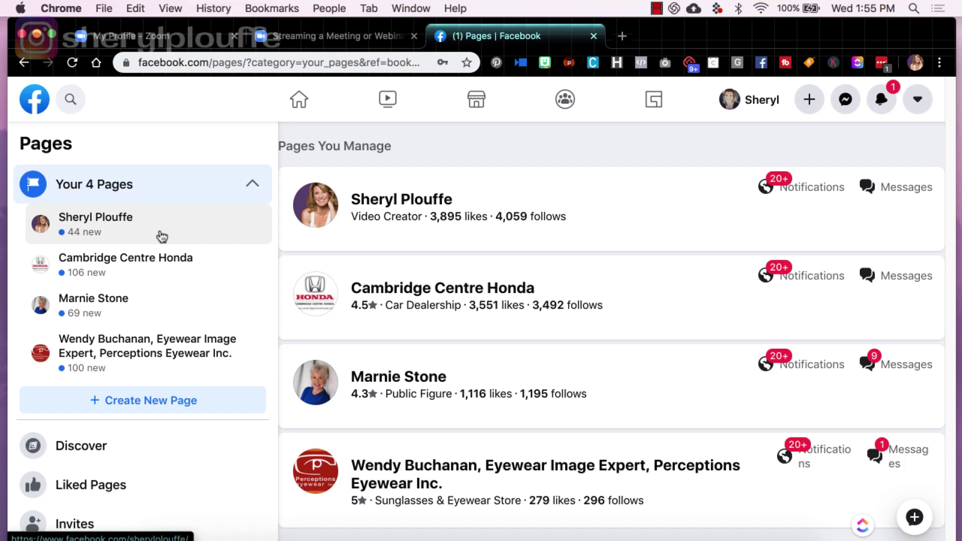
{"action": "left_click", "coordinate": [125, 228]}
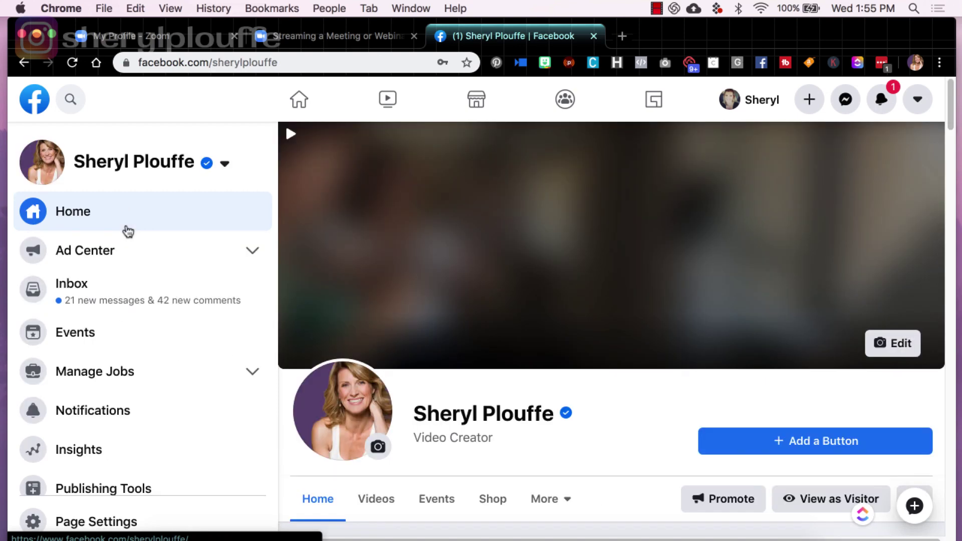
Open the page's settings and examine the Page Roles section for the assigned roles
{"action": "scroll", "coordinate": [128, 231], "scroll_direction": "down", "scroll_amount": 3}
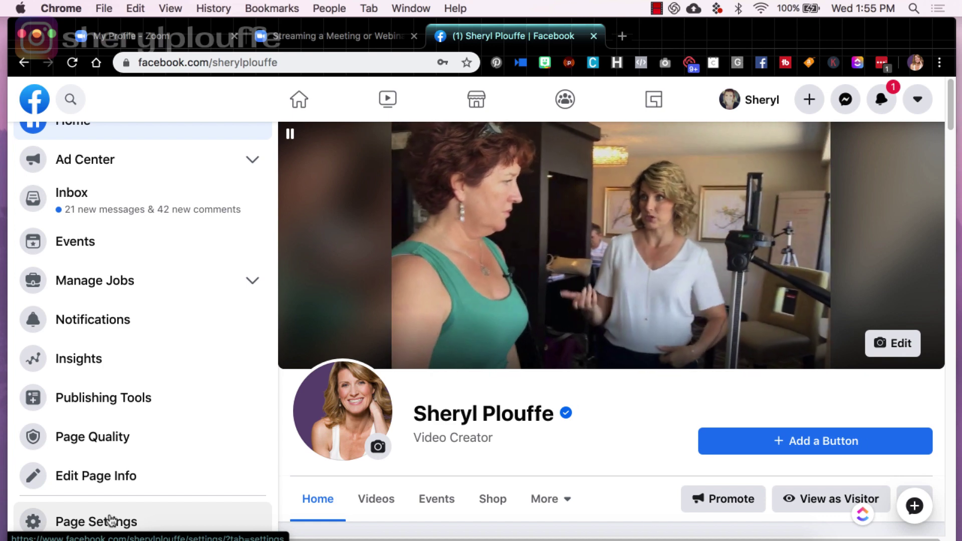
{"action": "left_click", "coordinate": [109, 519]}
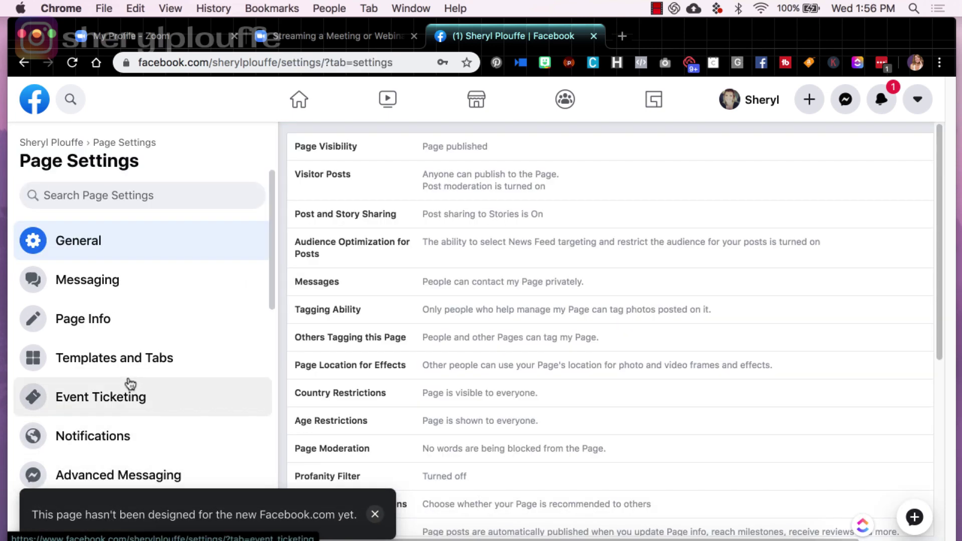
{"action": "scroll", "coordinate": [130, 383], "scroll_direction": "down", "scroll_amount": 9}
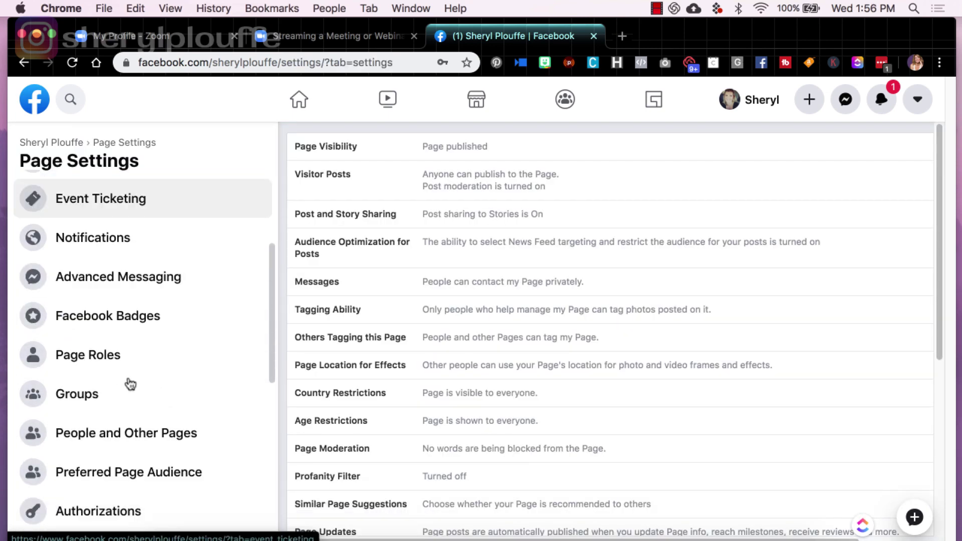
{"action": "left_click", "coordinate": [102, 333]}
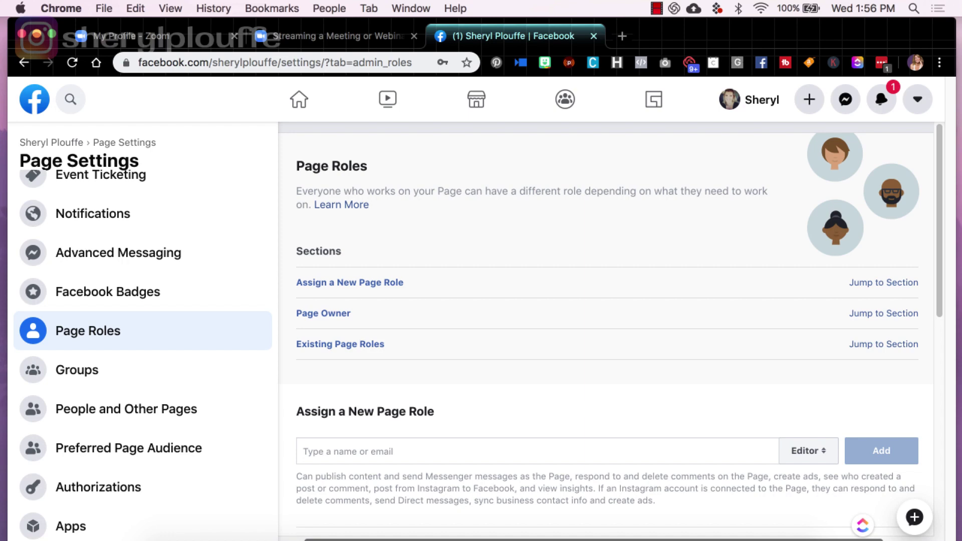
{"action": "scroll", "coordinate": [535, 408], "scroll_direction": "down", "scroll_amount": 5}
{"action": "scroll", "coordinate": [534, 408], "scroll_direction": "down", "scroll_amount": 5}
{"action": "scroll", "coordinate": [535, 406], "scroll_direction": "up", "scroll_amount": 2}
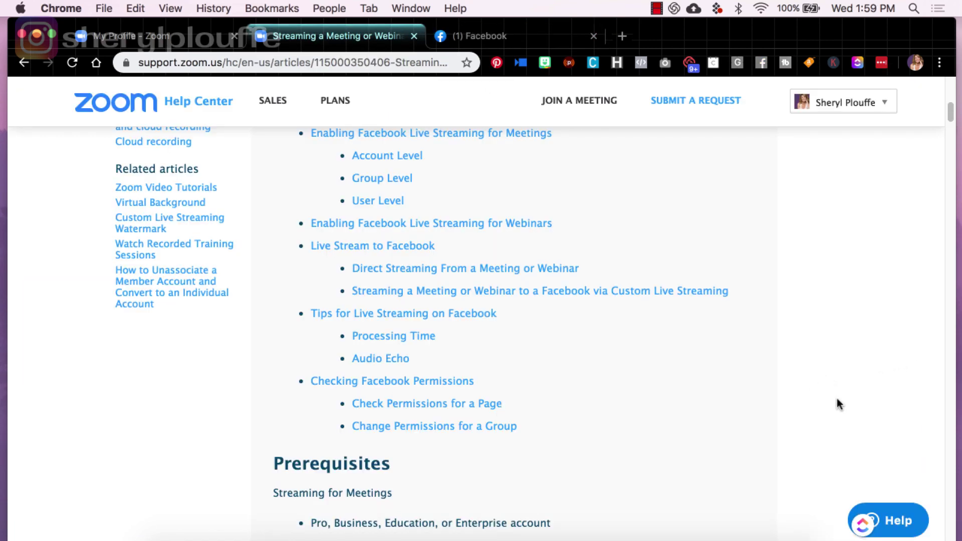
Go to the Zoom article's section on permissions for a Facebook Group and read its first instructions
{"action": "left_click", "coordinate": [483, 427]}
{"action": "scroll", "coordinate": [637, 334], "scroll_direction": "up", "scroll_amount": 2}
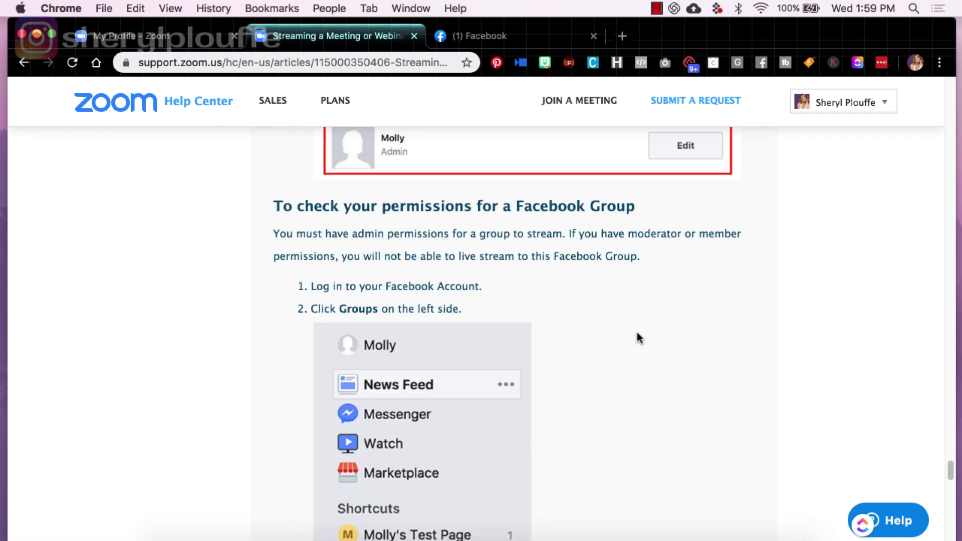
{"action": "scroll", "coordinate": [638, 338], "scroll_direction": "down", "scroll_amount": 2}
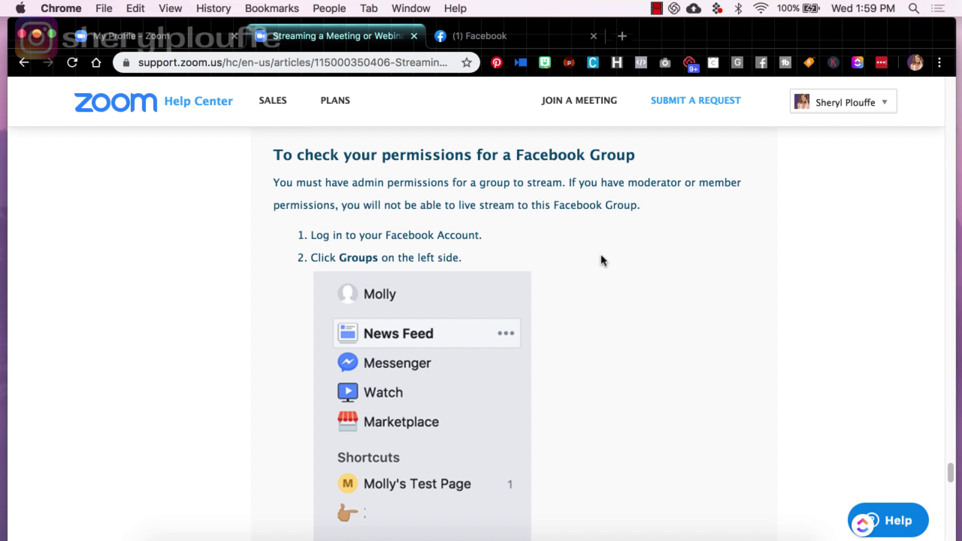
Switch to Facebook, open Groups, and compare the groups you manage with the groups you only belong to
{"action": "left_click", "coordinate": [510, 40]}
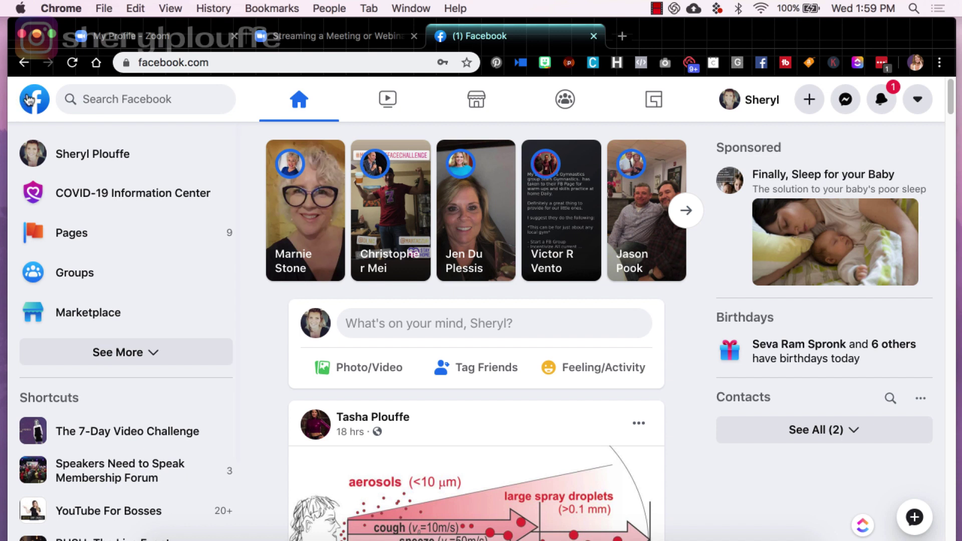
{"action": "left_click", "coordinate": [68, 278]}
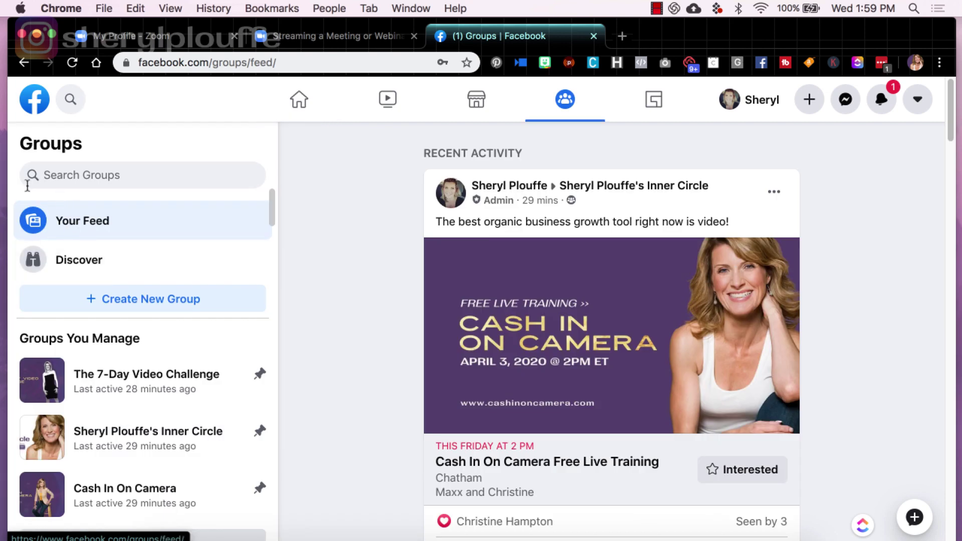
{"action": "scroll", "coordinate": [48, 320], "scroll_direction": "down", "scroll_amount": 3}
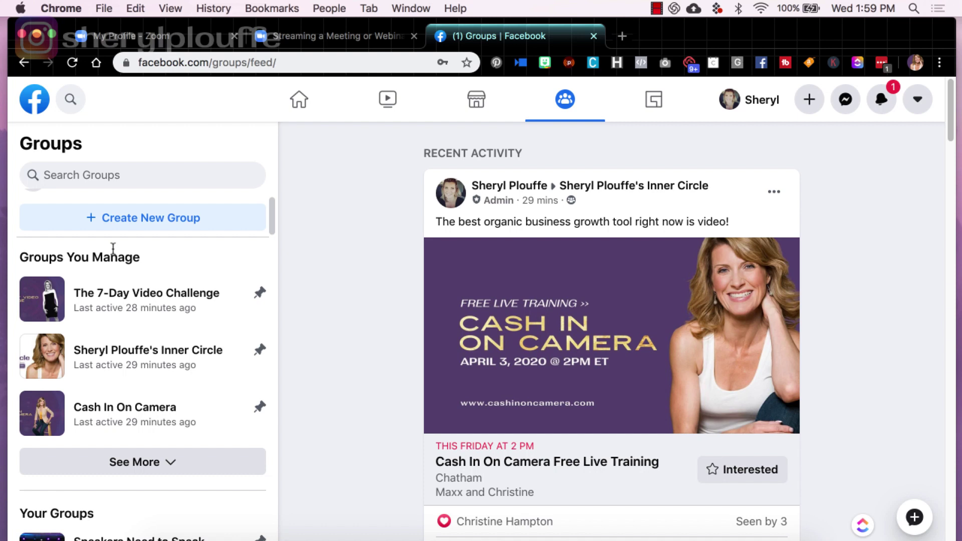
{"action": "scroll", "coordinate": [113, 249], "scroll_direction": "down", "scroll_amount": 5}
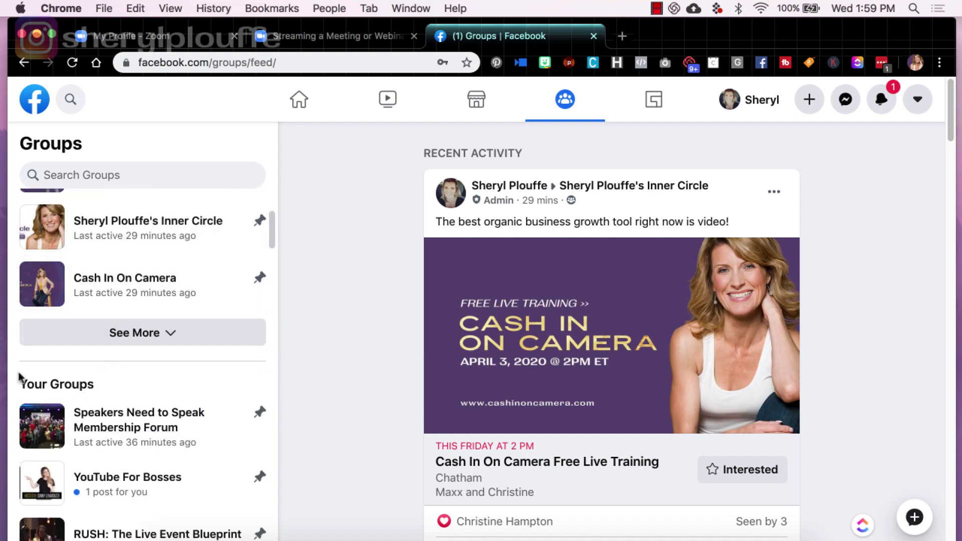
{"action": "scroll", "coordinate": [98, 280], "scroll_direction": "up", "scroll_amount": 4}
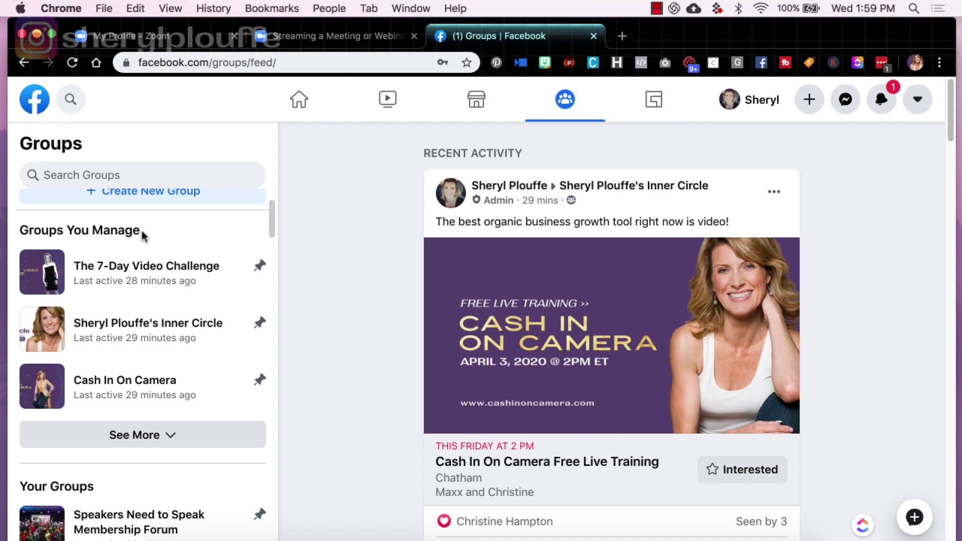
{"action": "scroll", "coordinate": [129, 256], "scroll_direction": "up", "scroll_amount": 1}
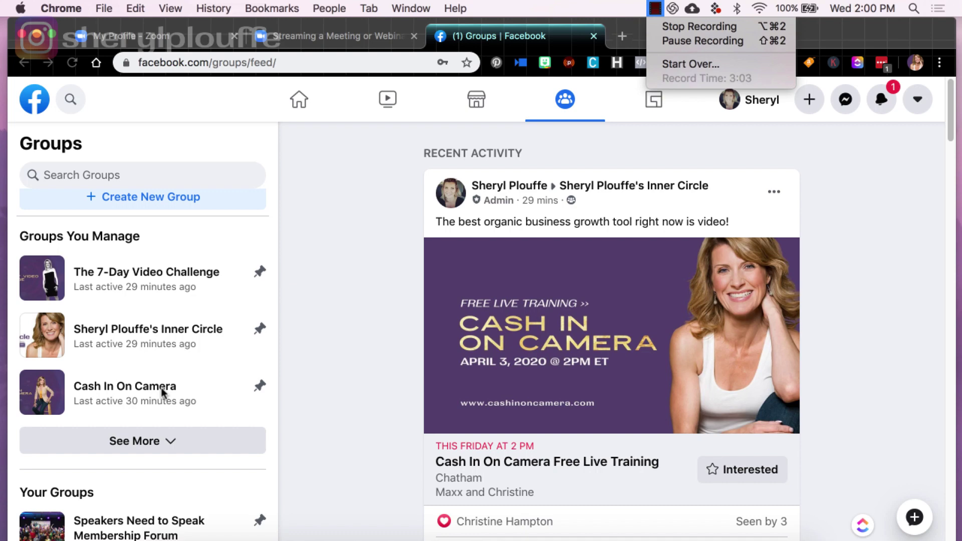
{"action": "scroll", "coordinate": [154, 392], "scroll_direction": "down", "scroll_amount": 5}
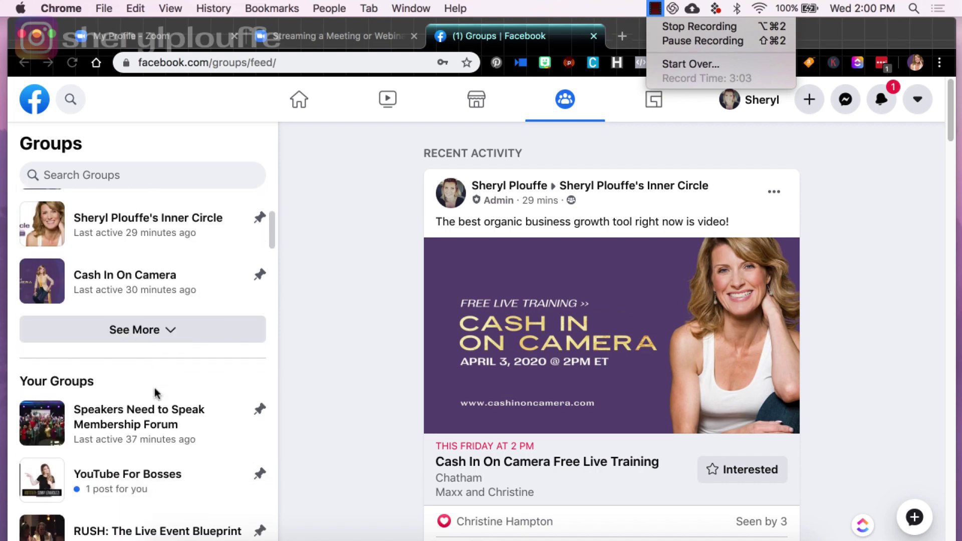
{"action": "scroll", "coordinate": [142, 321], "scroll_direction": "up", "scroll_amount": 10}
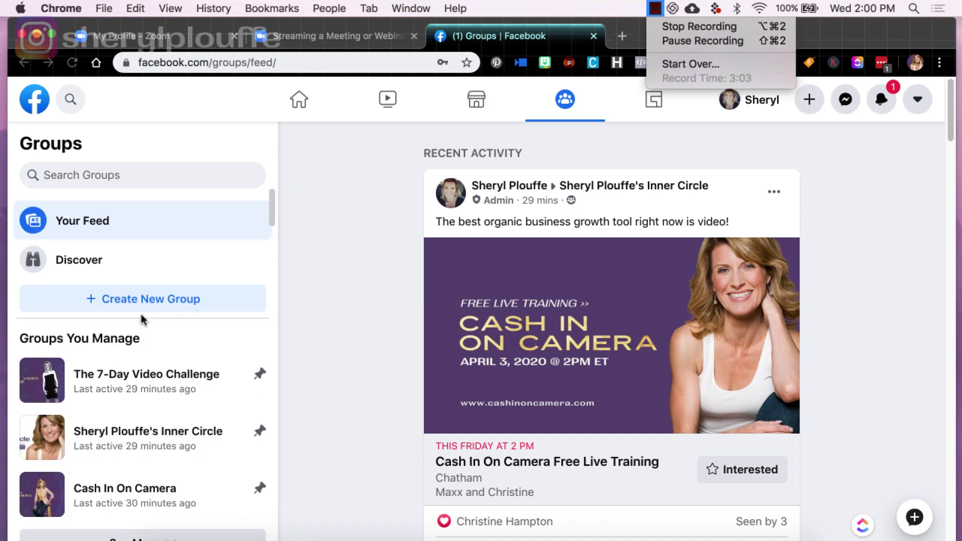
Open the Zoom article's section on Enabling Facebook Live Streaming for Meetings and read the account-level instructions
{"action": "scroll", "coordinate": [130, 355], "scroll_direction": "down", "scroll_amount": 4}
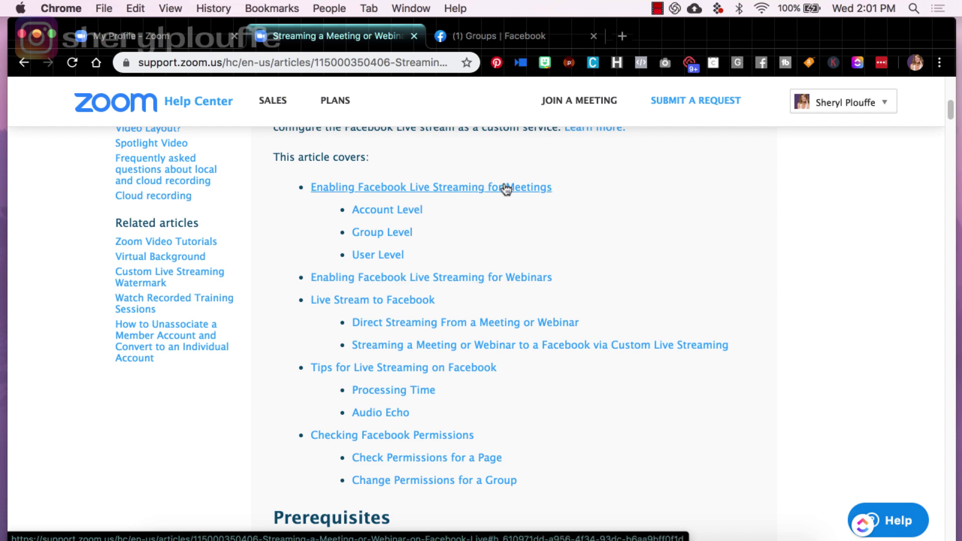
{"action": "scroll", "coordinate": [506, 189], "scroll_direction": "down", "scroll_amount": 1}
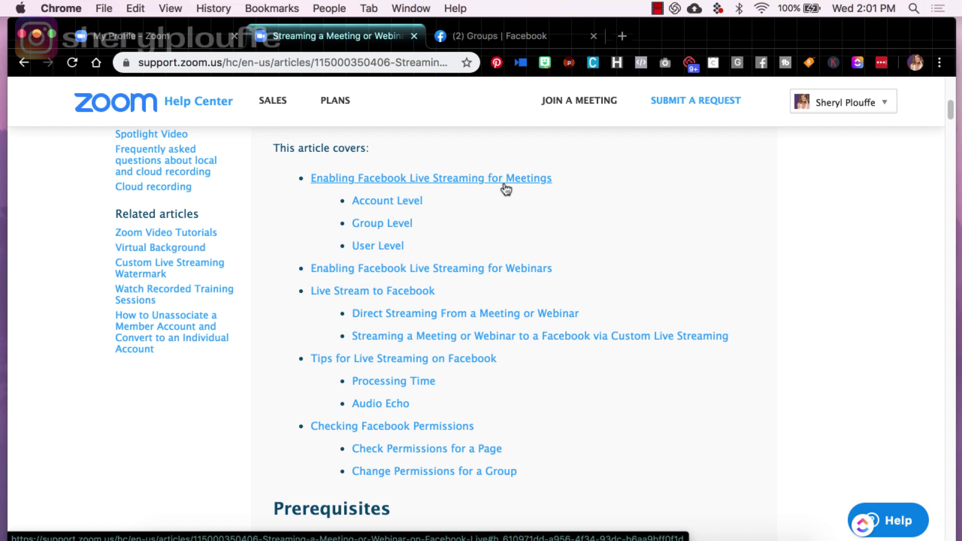
{"action": "left_click", "coordinate": [407, 180]}
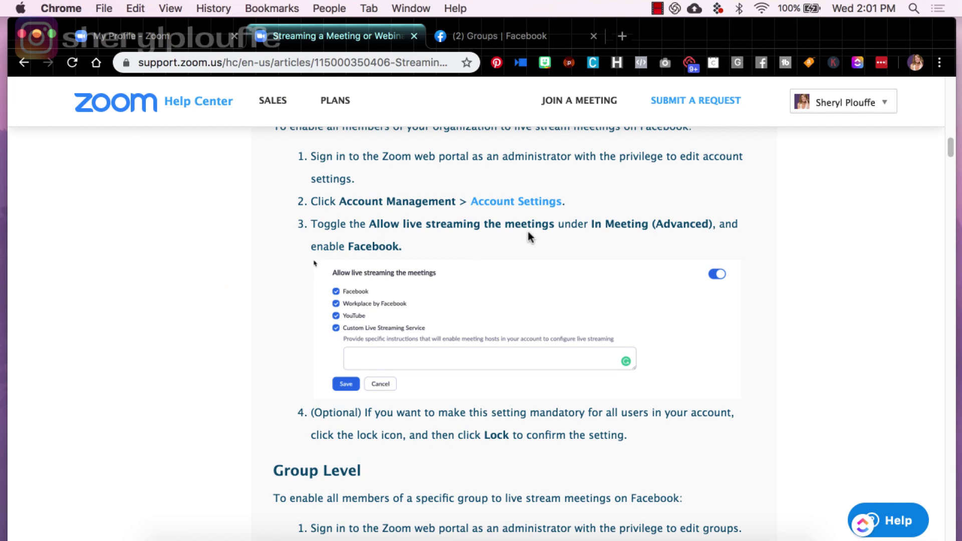
Switch to the Zoom web portal, open your personal Settings and find the Allow live streaming meetings option
{"action": "left_click", "coordinate": [161, 40]}
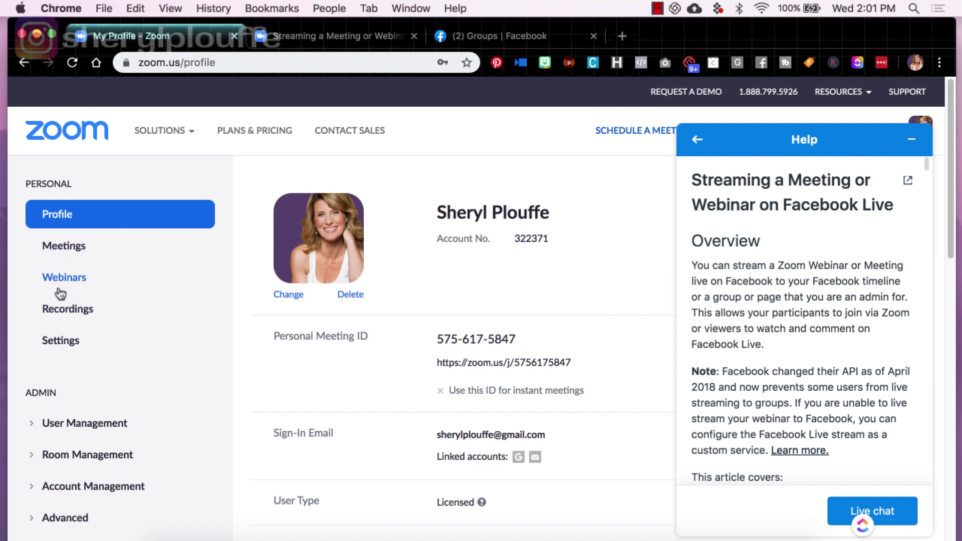
{"action": "left_click", "coordinate": [64, 341]}
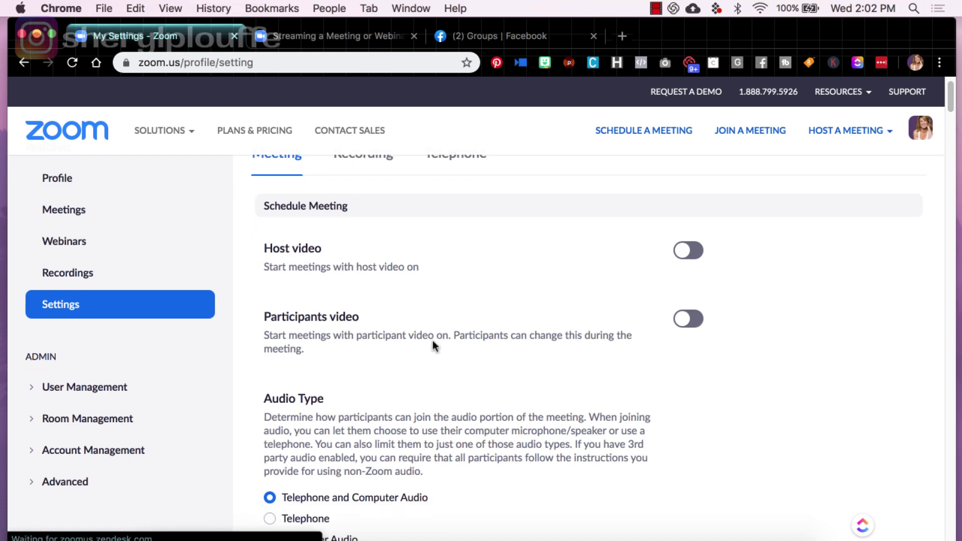
{"action": "scroll", "coordinate": [434, 345], "scroll_direction": "down", "scroll_amount": 4}
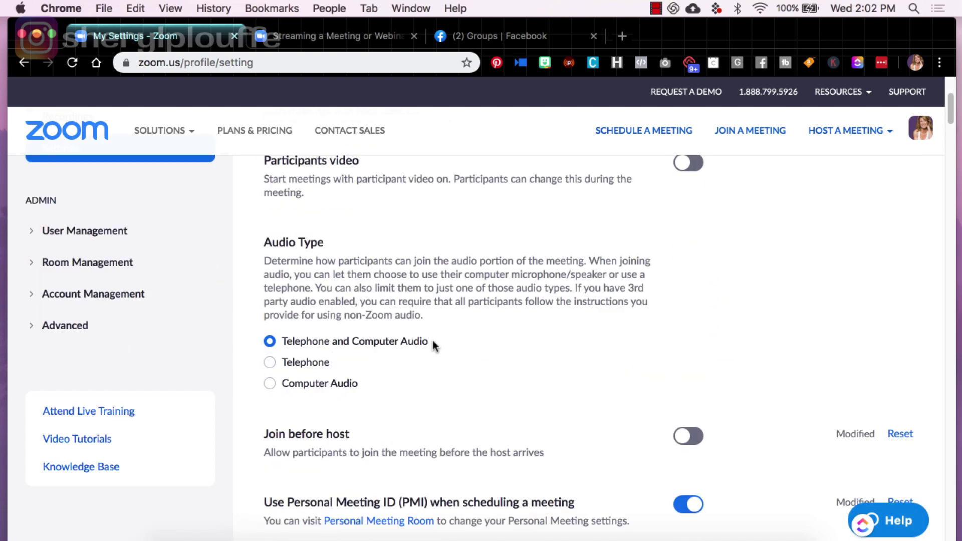
{"action": "scroll", "coordinate": [432, 340], "scroll_direction": "down", "scroll_amount": 20}
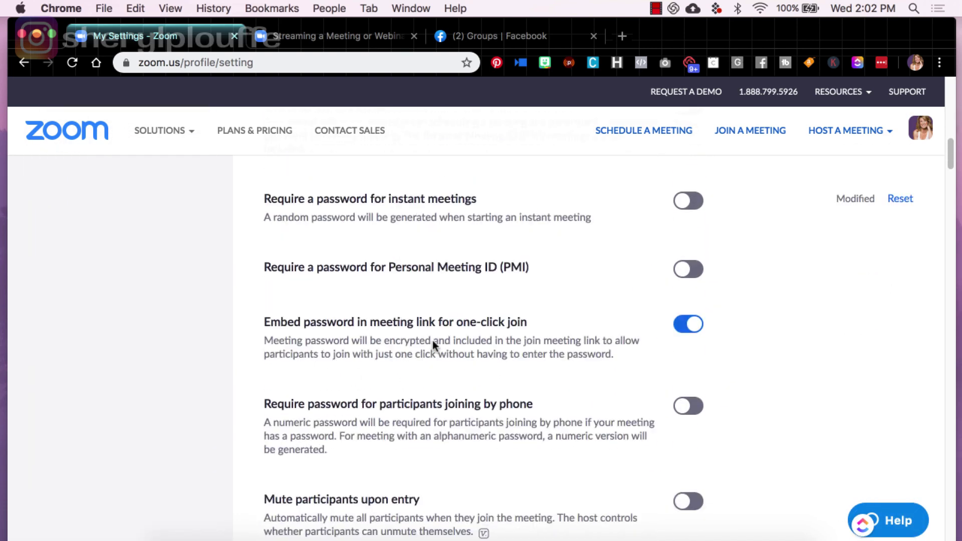
{"action": "scroll", "coordinate": [432, 341], "scroll_direction": "down", "scroll_amount": 20}
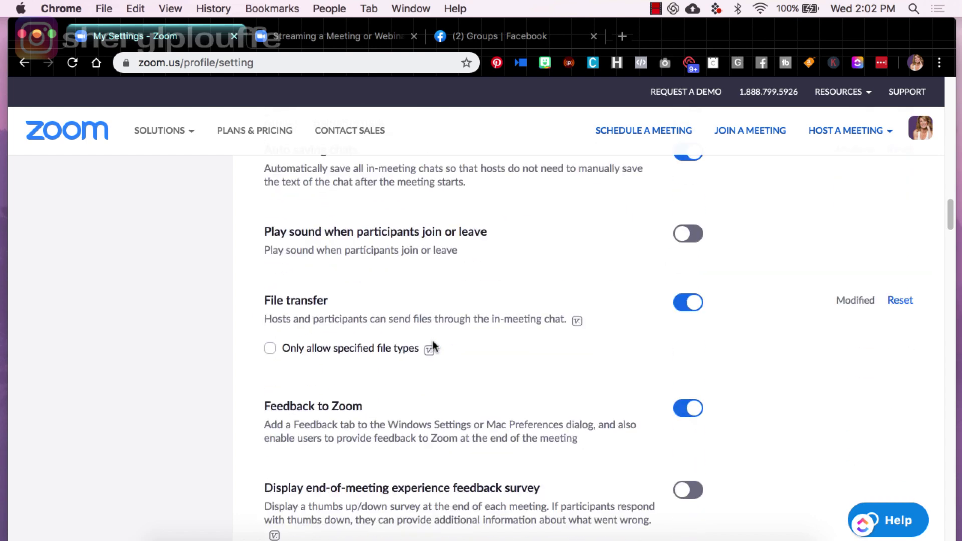
{"action": "scroll", "coordinate": [433, 345], "scroll_direction": "down", "scroll_amount": 15}
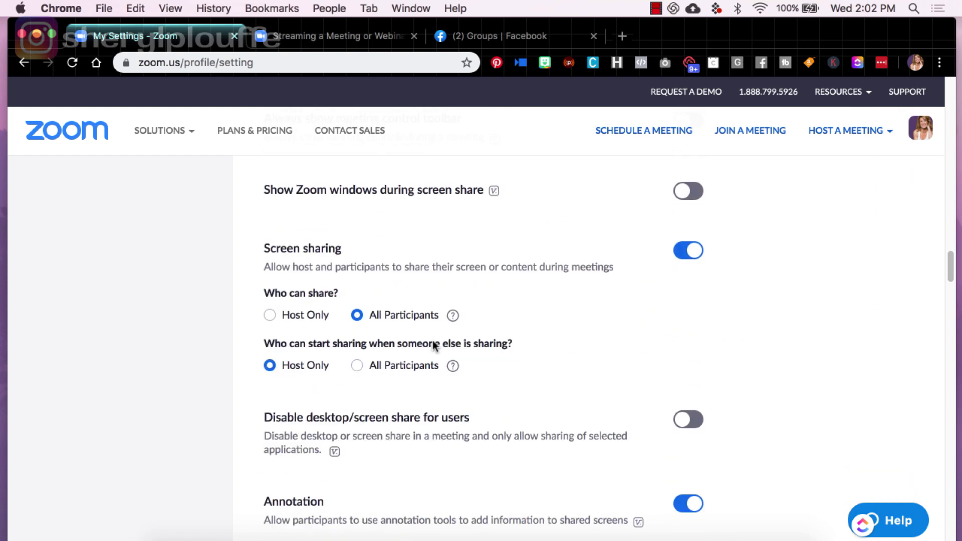
{"action": "scroll", "coordinate": [434, 345], "scroll_direction": "down", "scroll_amount": 20}
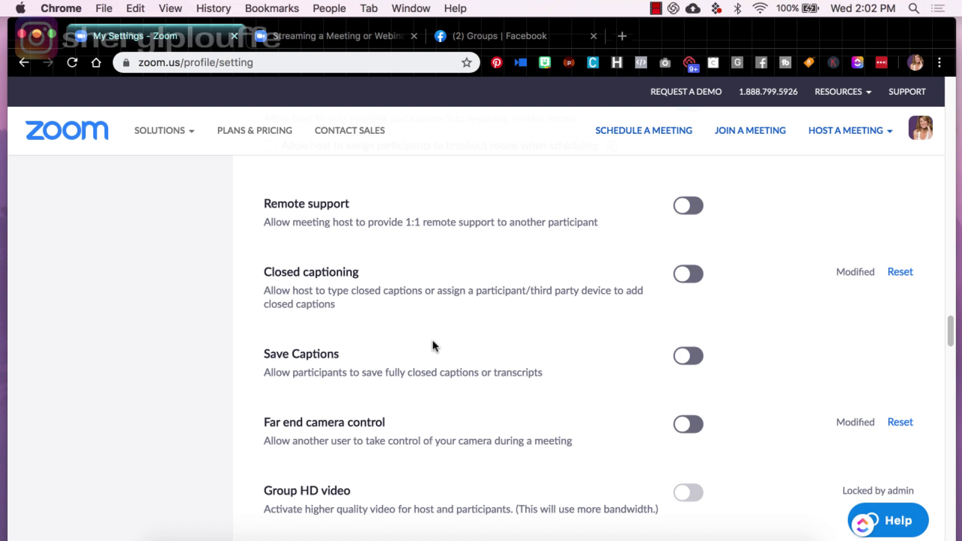
{"action": "scroll", "coordinate": [434, 345], "scroll_direction": "down", "scroll_amount": 10}
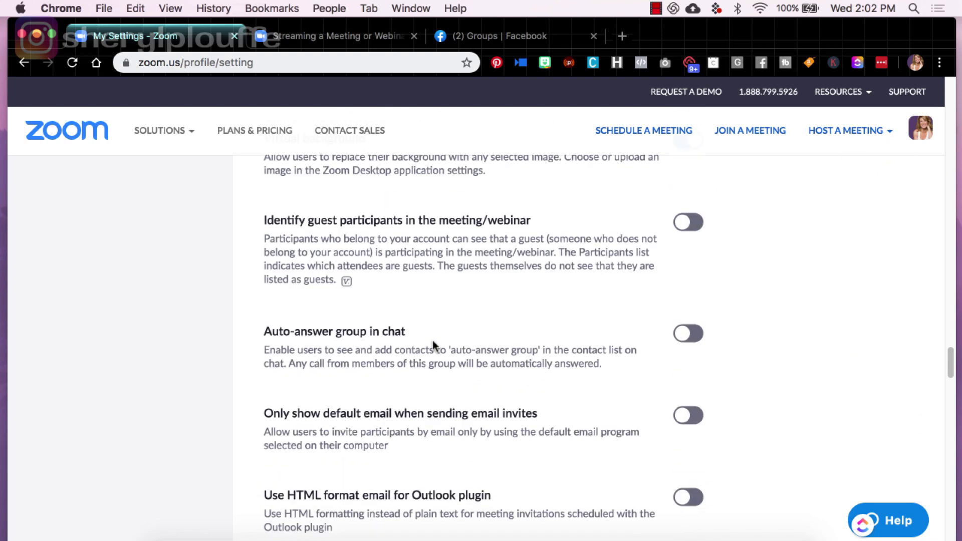
{"action": "scroll", "coordinate": [432, 341], "scroll_direction": "down", "scroll_amount": 10}
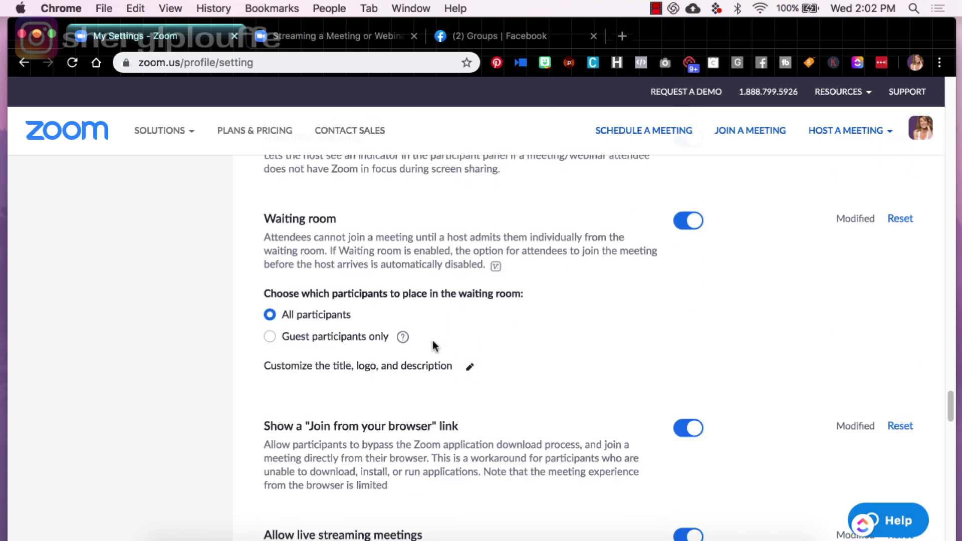
{"action": "scroll", "coordinate": [434, 346], "scroll_direction": "down", "scroll_amount": 10}
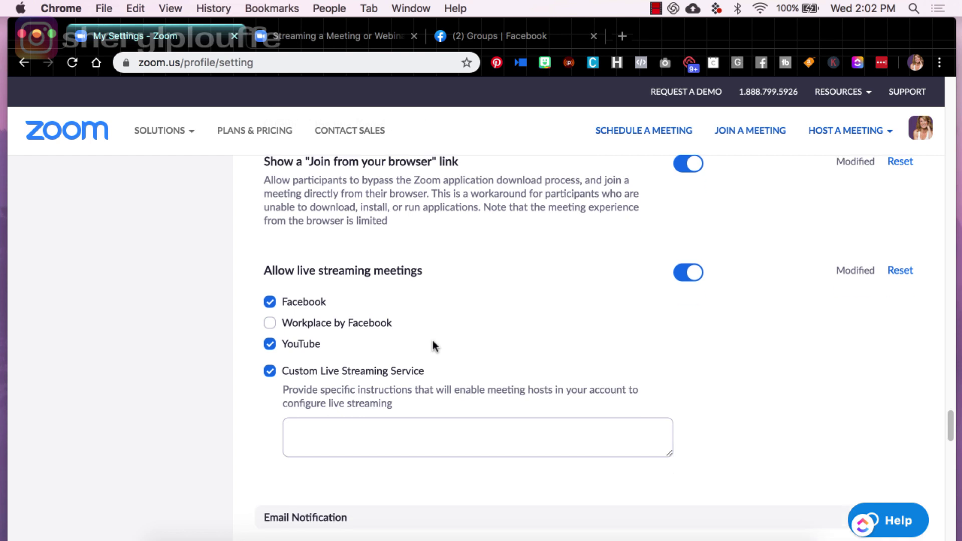
Check which streaming services are enabled under Allow live streaming meetings
{"action": "scroll", "coordinate": [433, 346], "scroll_direction": "down", "scroll_amount": 1}
{"action": "scroll", "coordinate": [438, 288], "scroll_direction": "up", "scroll_amount": 10}
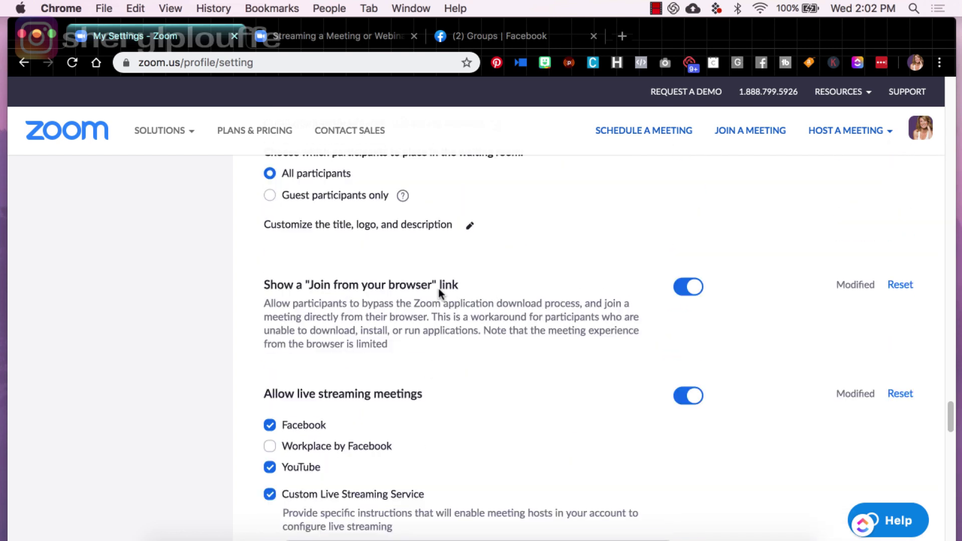
{"action": "scroll", "coordinate": [438, 288], "scroll_direction": "down", "scroll_amount": 1}
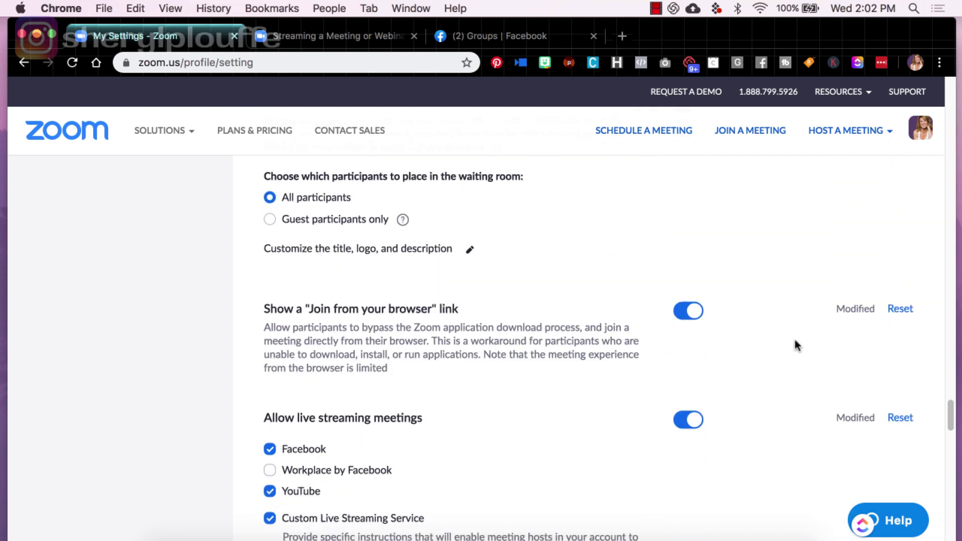
{"action": "scroll", "coordinate": [505, 386], "scroll_direction": "down", "scroll_amount": 6}
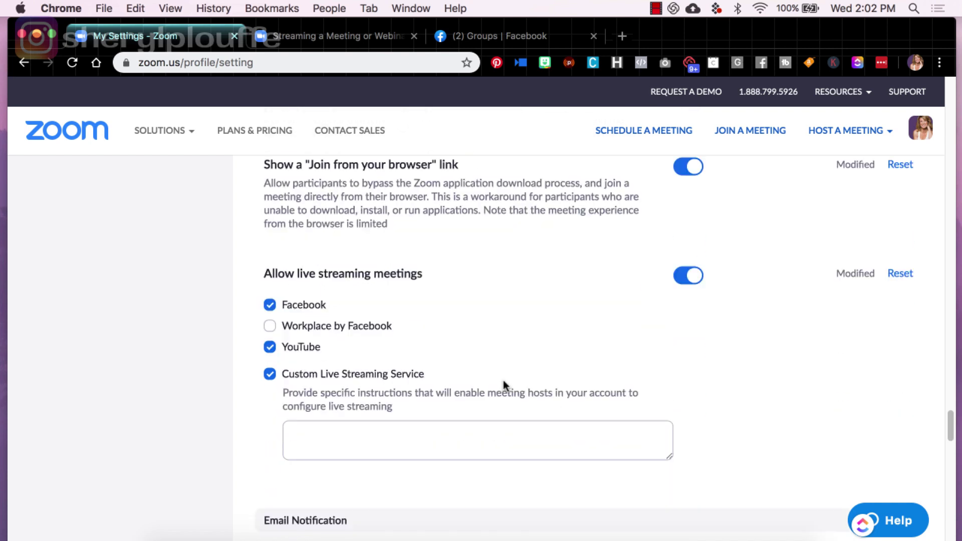
{"action": "scroll", "coordinate": [504, 386], "scroll_direction": "up", "scroll_amount": 1}
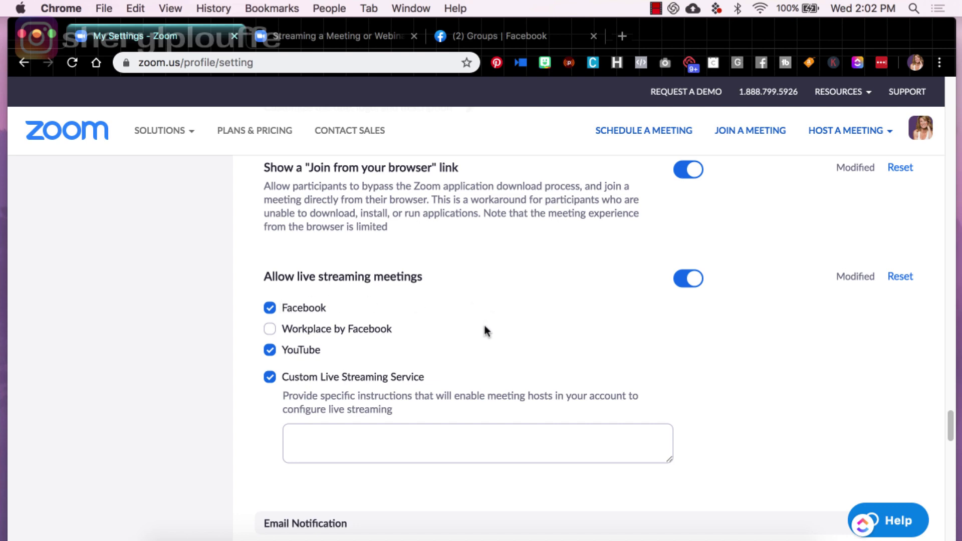
{"action": "left_click", "coordinate": [657, 8]}
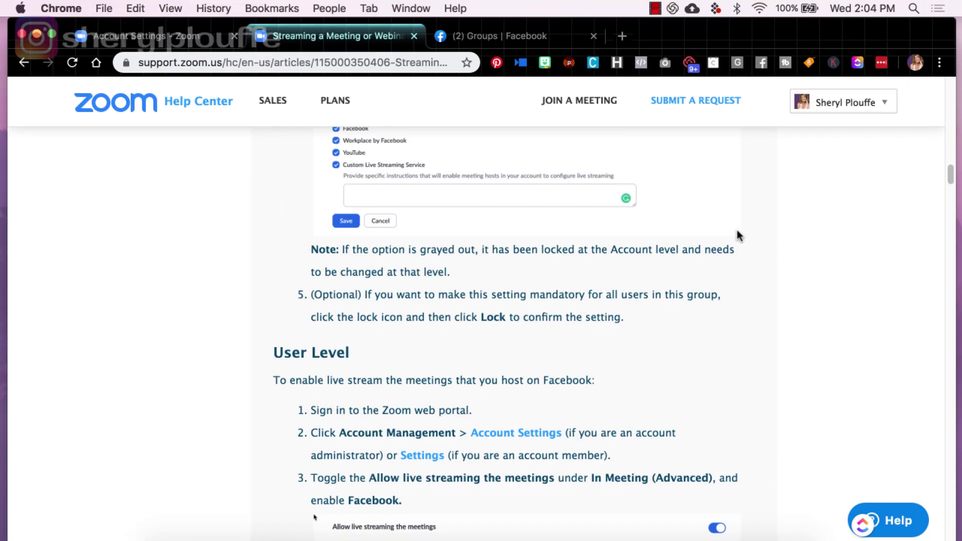
From the Zoom article's list of contents, open the Audio Echo section and read how to mute the Facebook video
{"action": "scroll", "coordinate": [736, 235], "scroll_direction": "up", "scroll_amount": 10}
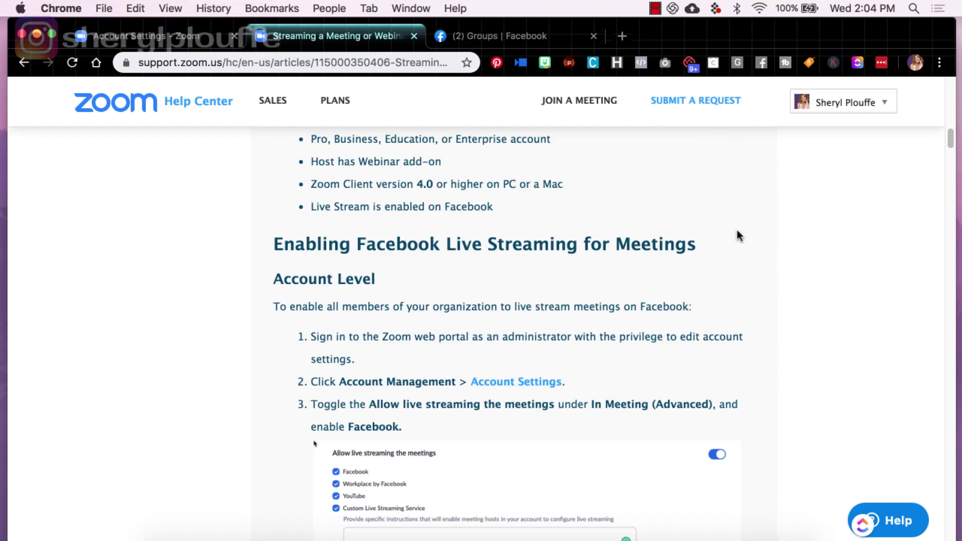
{"action": "scroll", "coordinate": [736, 235], "scroll_direction": "up", "scroll_amount": 10}
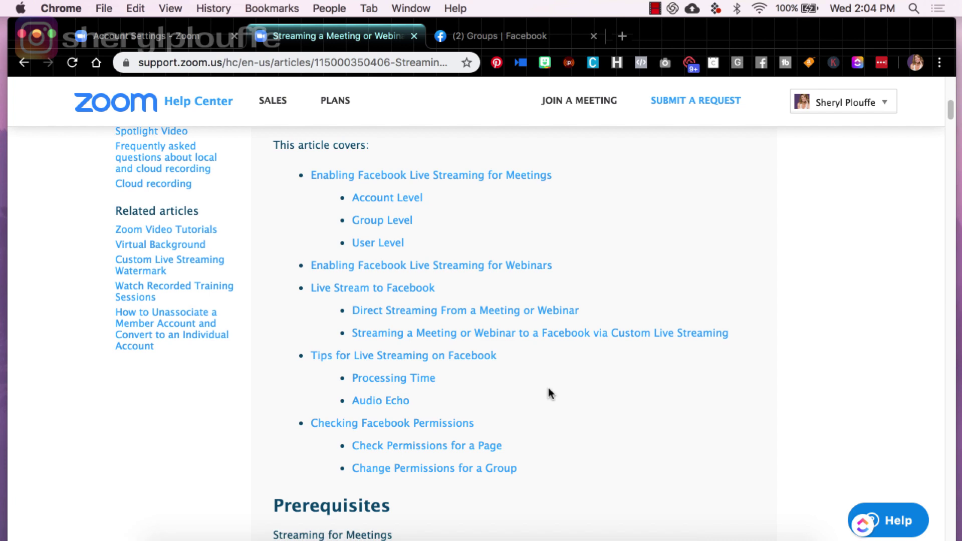
{"action": "scroll", "coordinate": [550, 393], "scroll_direction": "down", "scroll_amount": 1}
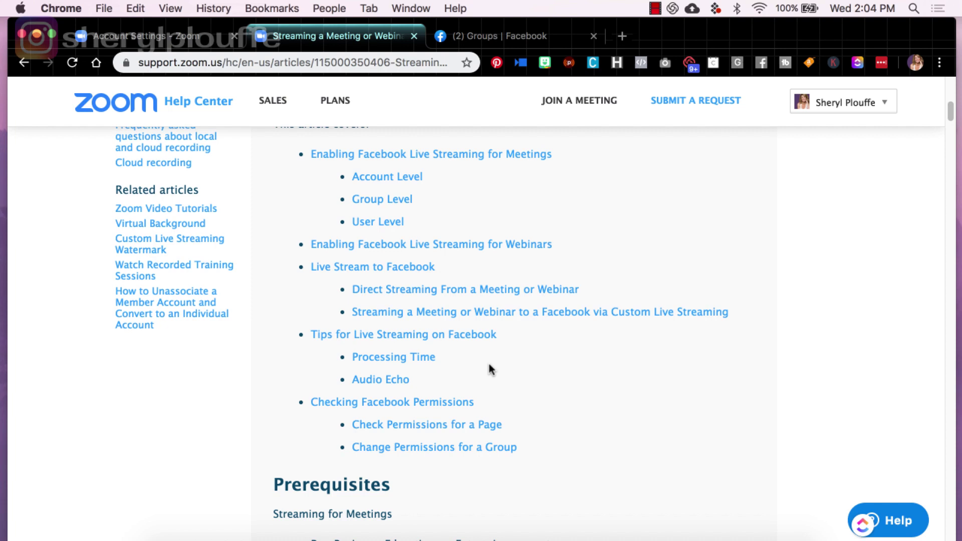
{"action": "left_click", "coordinate": [403, 379]}
{"action": "scroll", "coordinate": [689, 323], "scroll_direction": "up", "scroll_amount": 3}
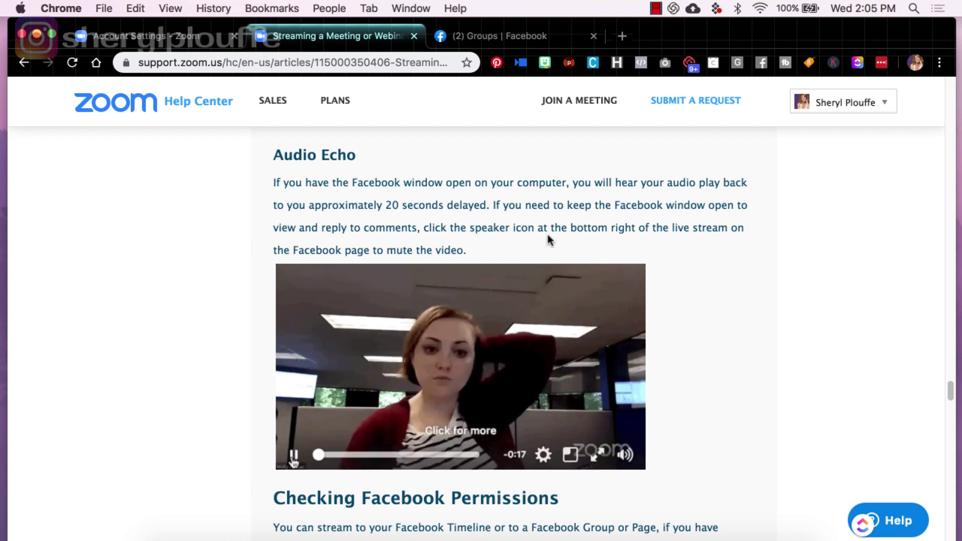
{"action": "scroll", "coordinate": [615, 341], "scroll_direction": "down", "scroll_amount": 1}
{"action": "scroll", "coordinate": [615, 341], "scroll_direction": "down", "scroll_amount": 3}
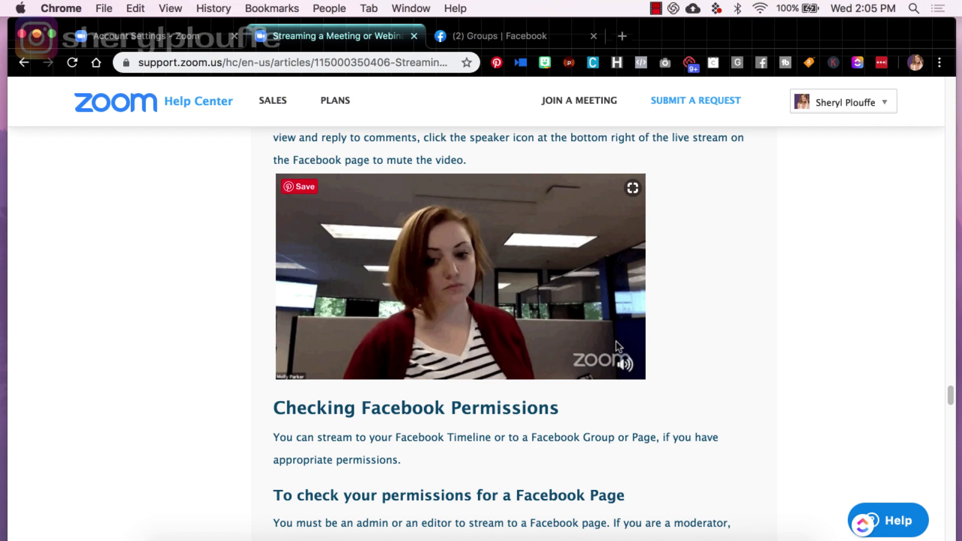
{"action": "scroll", "coordinate": [615, 340], "scroll_direction": "up", "scroll_amount": 5}
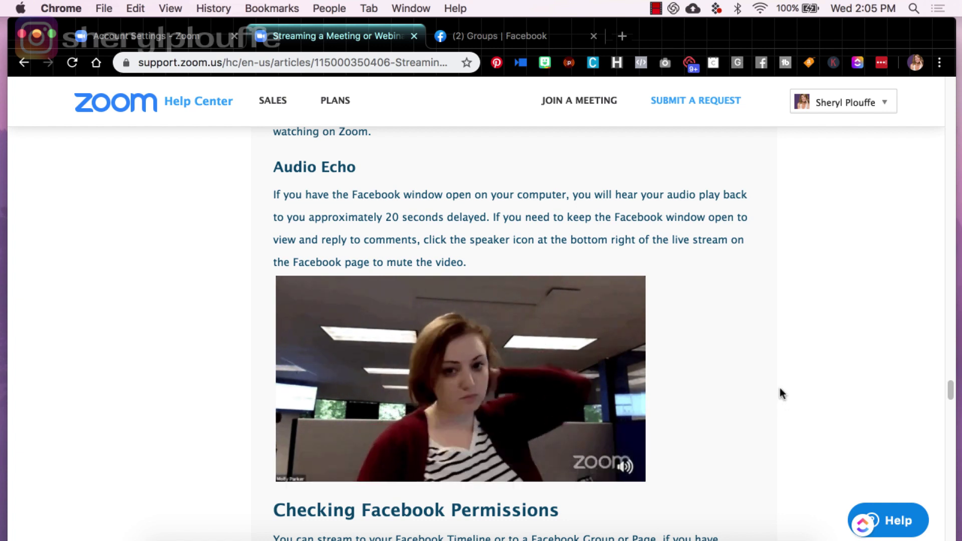
{"action": "scroll", "coordinate": [781, 392], "scroll_direction": "up", "scroll_amount": 1}
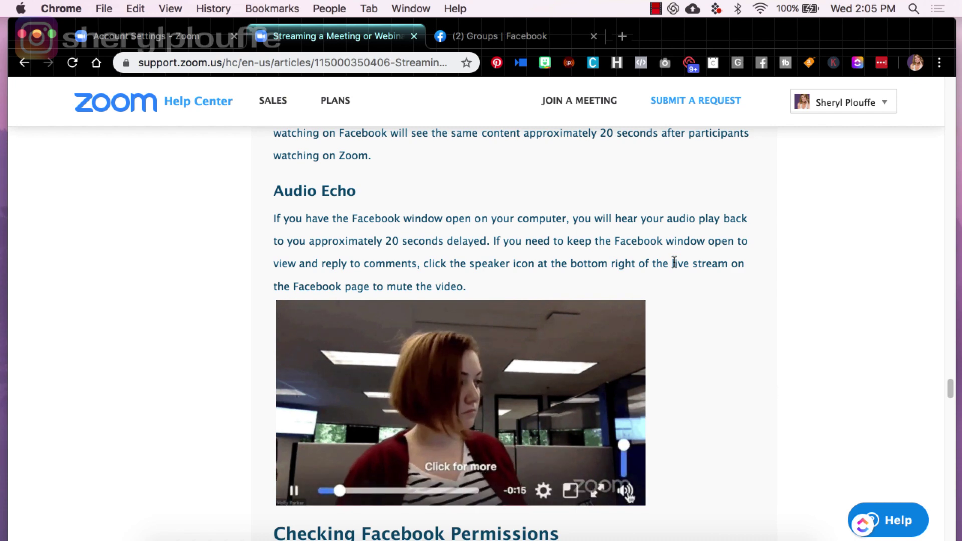
Return to the article's Enabling Facebook Live Streaming for Meetings section and review its instructions
{"action": "scroll", "coordinate": [781, 392], "scroll_direction": "up", "scroll_amount": 20}
{"action": "scroll", "coordinate": [691, 288], "scroll_direction": "up", "scroll_amount": 20}
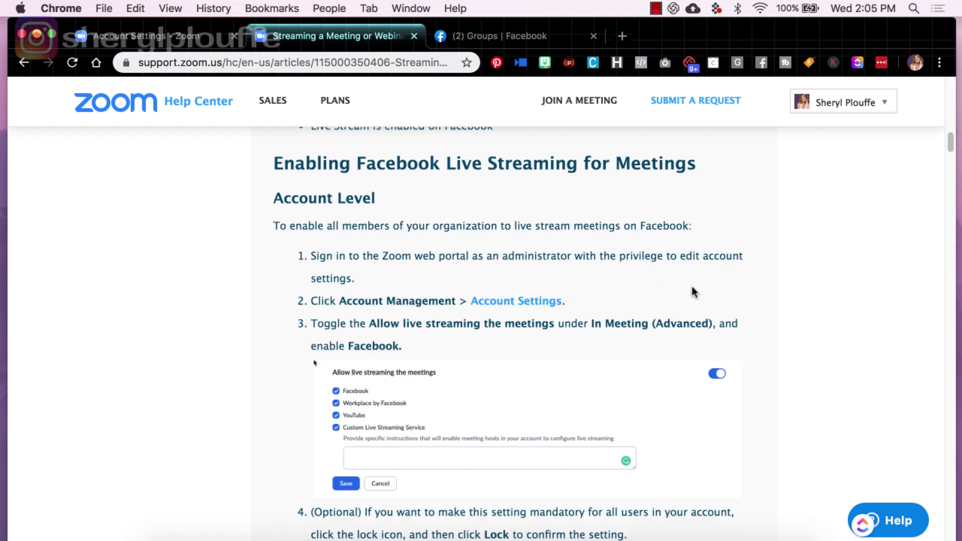
{"action": "scroll", "coordinate": [691, 290], "scroll_direction": "down", "scroll_amount": 15}
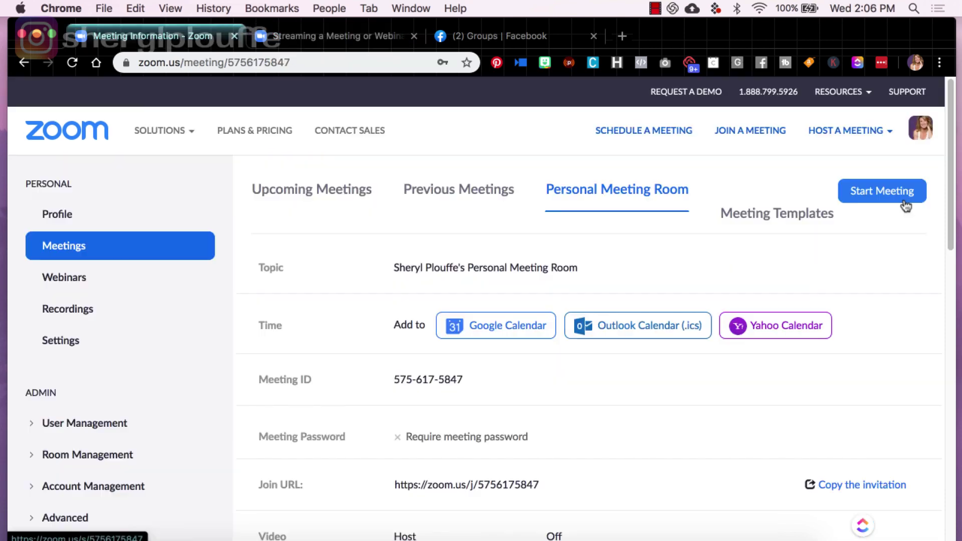
Start the meeting from the Personal Meeting Room in the Zoom desktop application and join with computer audio
{"action": "left_click", "coordinate": [896, 193]}
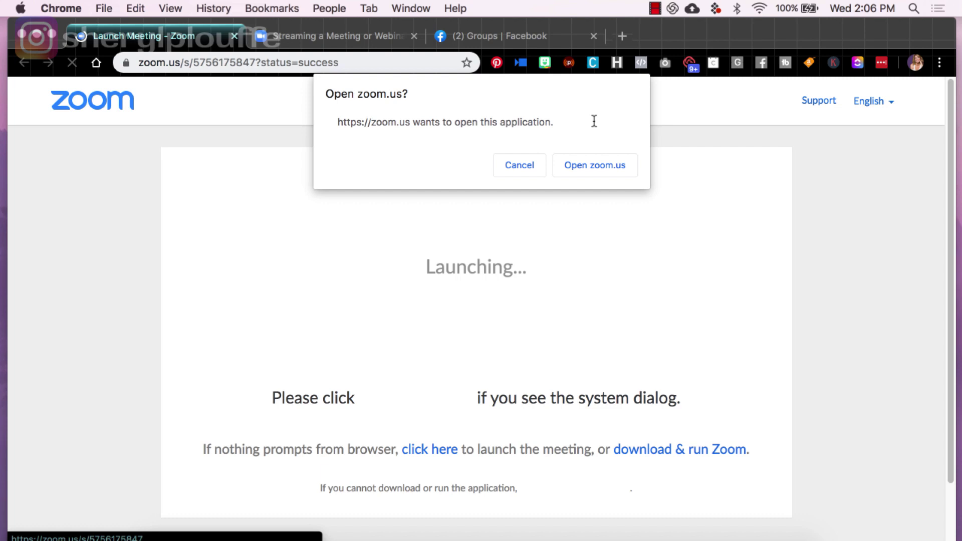
{"action": "left_click", "coordinate": [599, 163]}
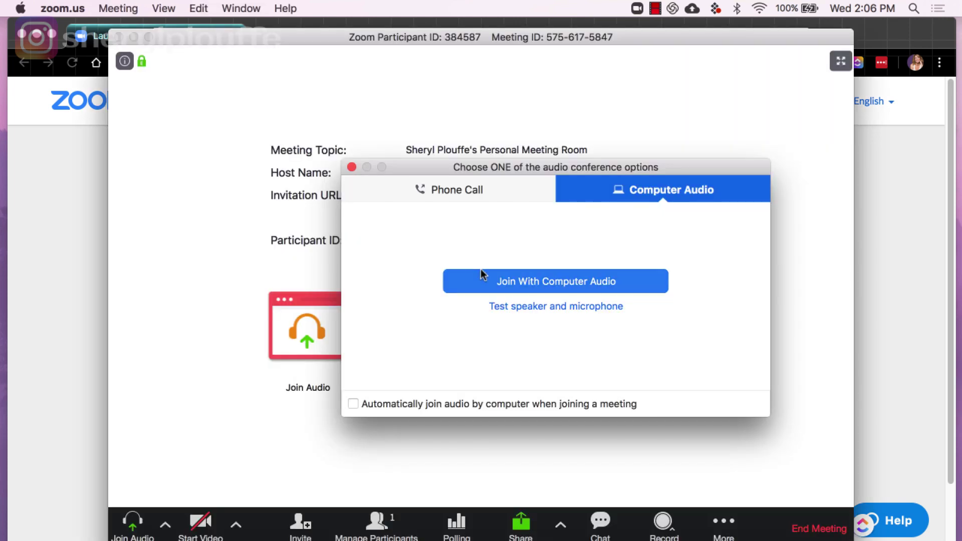
{"action": "left_click", "coordinate": [596, 282]}
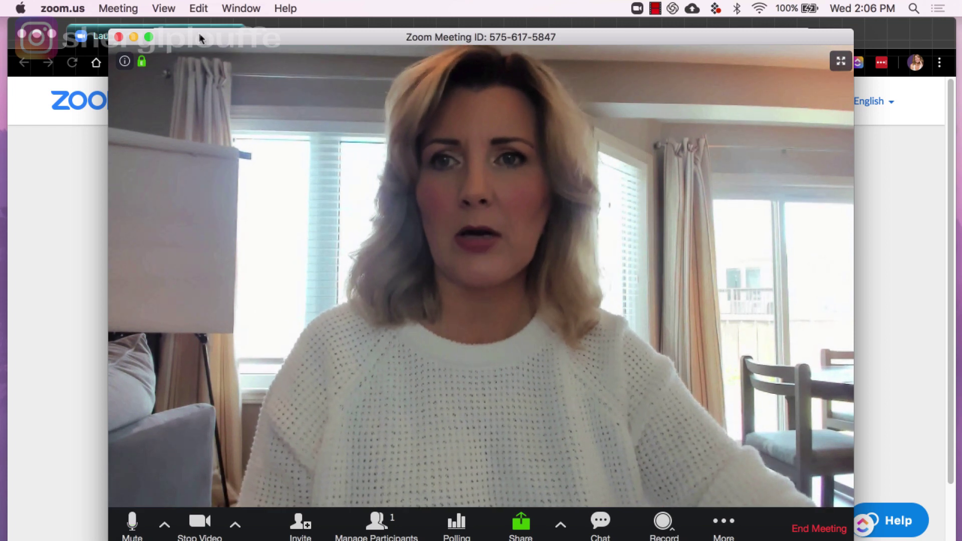
Reposition and widen the Zoom meeting window so that all its meeting controls fit on screen
{"action": "left_click_drag", "start_coordinate": [199, 33], "coordinate": [164, 22]}
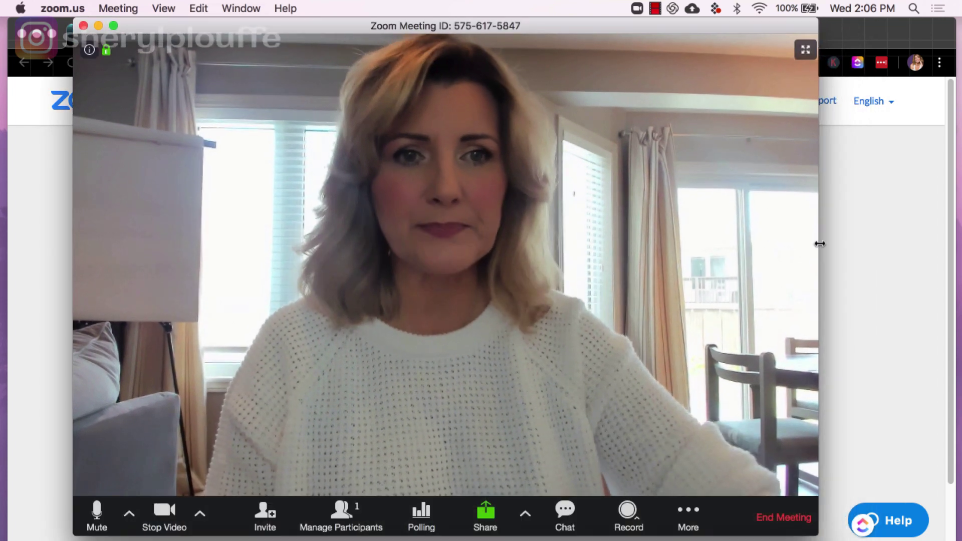
{"action": "left_click_drag", "start_coordinate": [819, 246], "coordinate": [930, 253]}
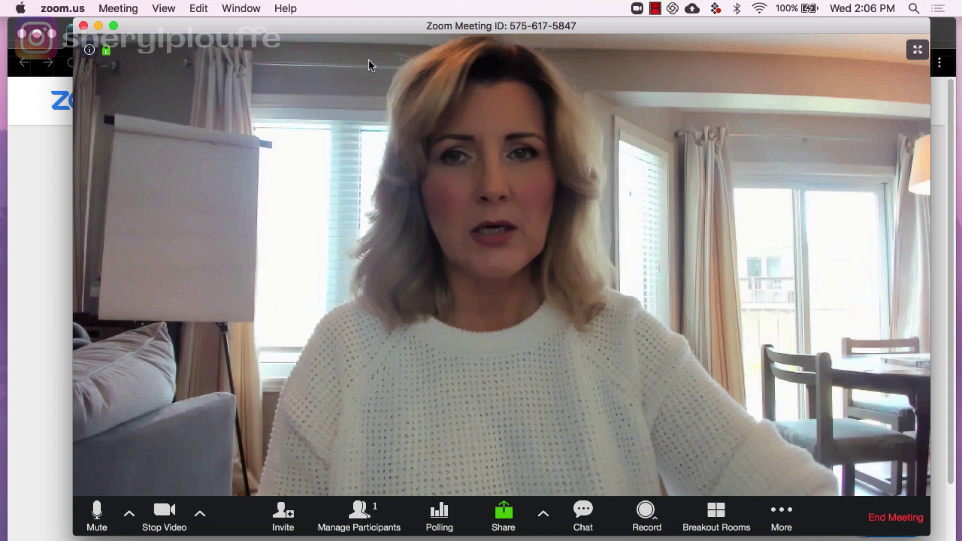
{"action": "left_click_drag", "start_coordinate": [342, 26], "coordinate": [324, 23]}
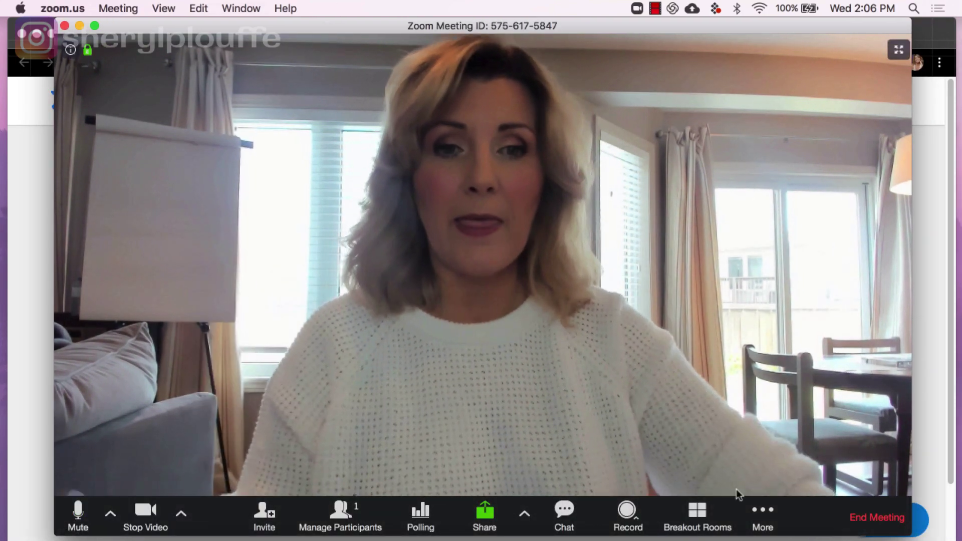
Start streaming the Zoom meeting live on Facebook and choose to share the live video in a group
{"action": "left_click", "coordinate": [766, 519]}
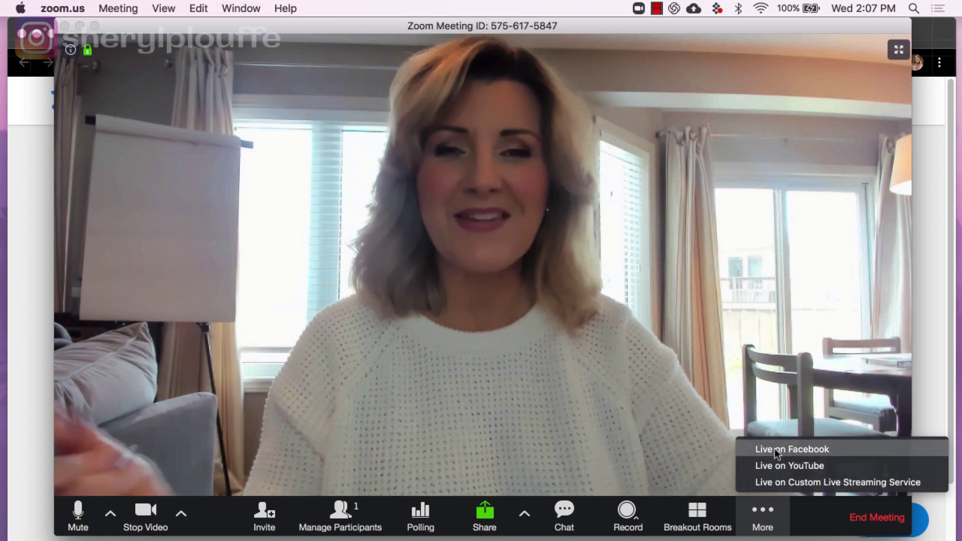
{"action": "left_click", "coordinate": [774, 449]}
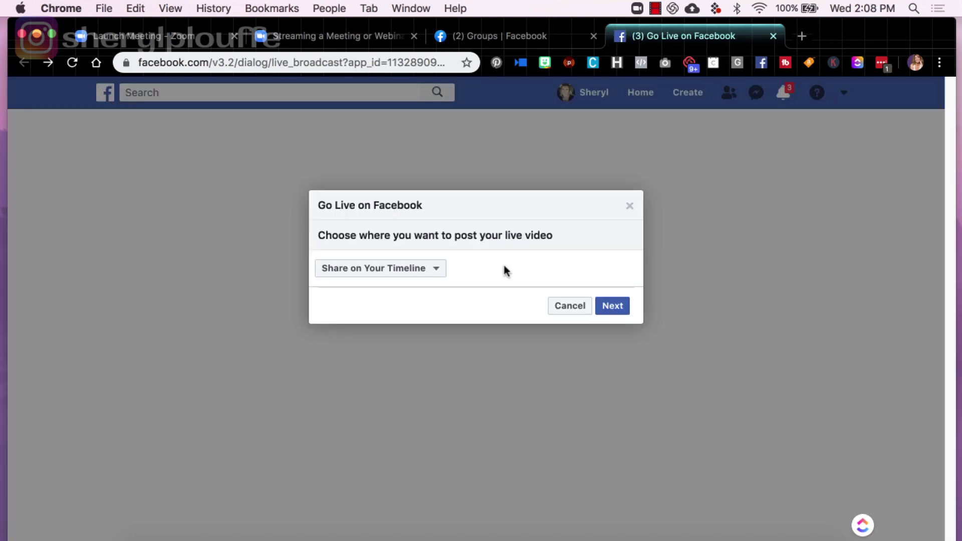
{"action": "left_click", "coordinate": [388, 276]}
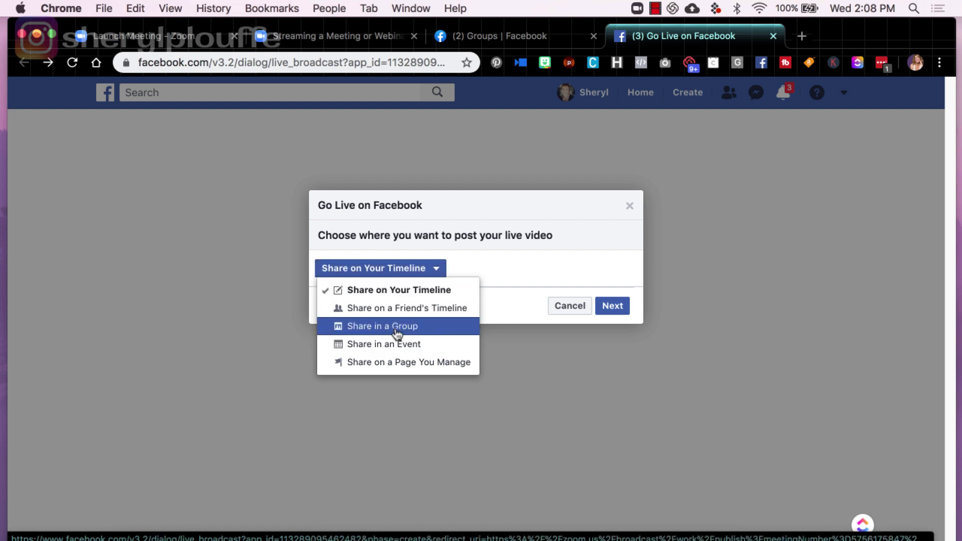
{"action": "left_click", "coordinate": [397, 326]}
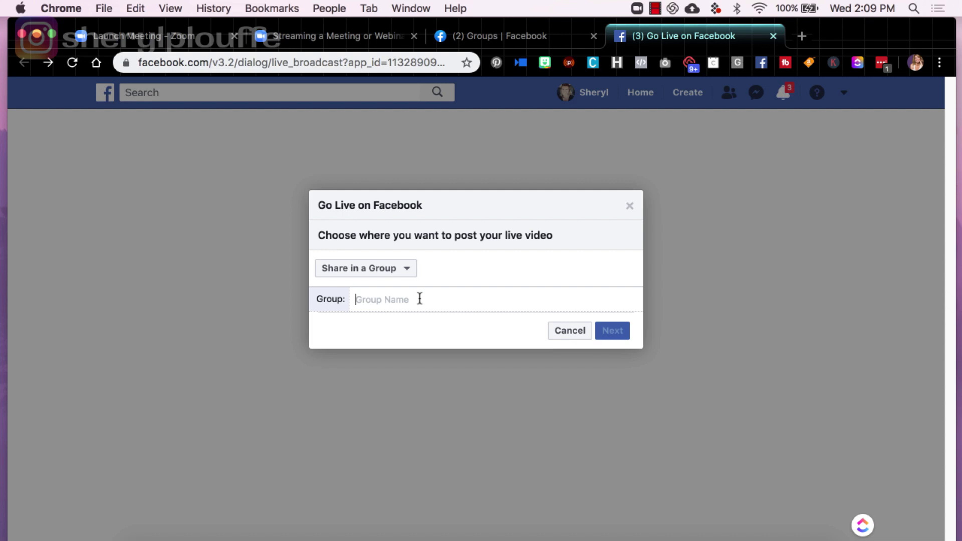
Find the Cash In On Camera group, select it as the destination and continue to the broadcast setup
{"action": "type", "text": "cah"}
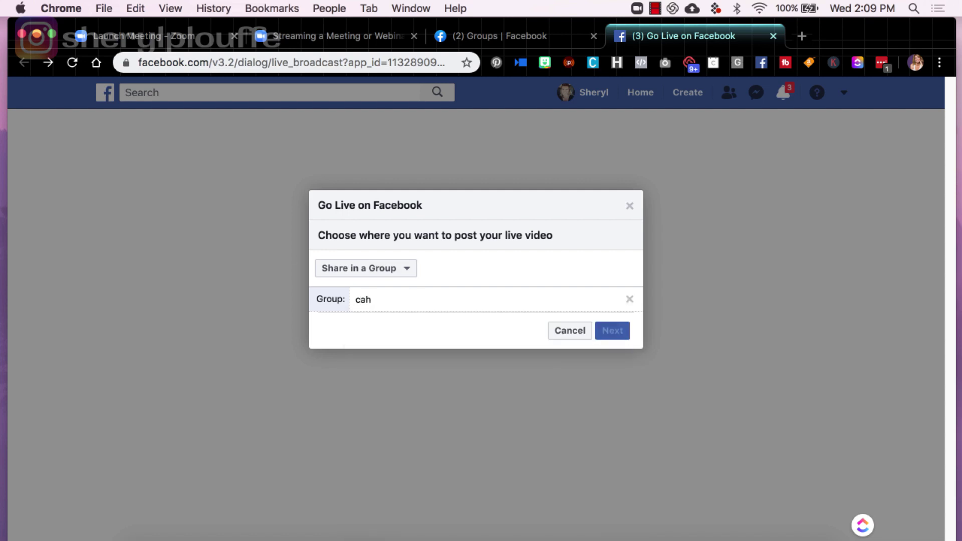
{"action": "key", "text": "BackSpace"}
{"action": "type", "text": "sh"}
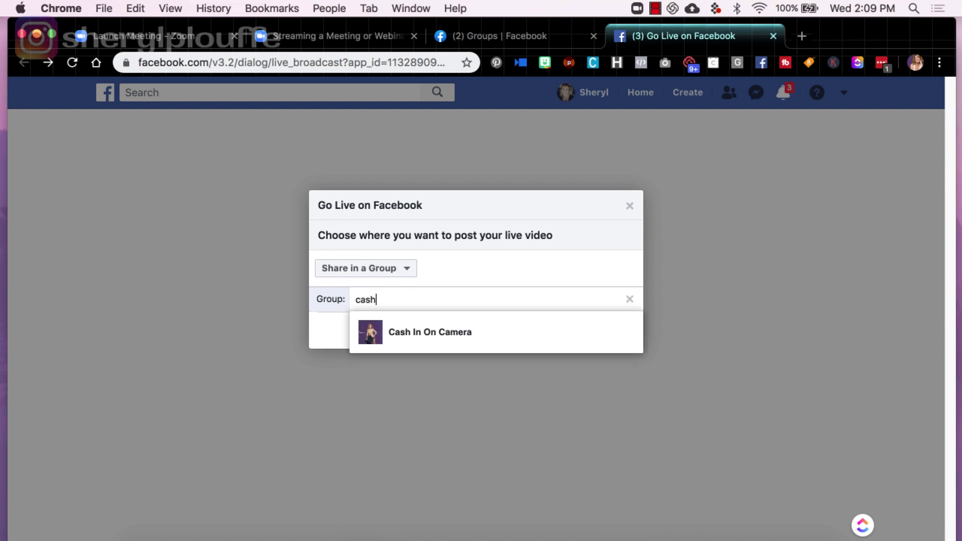
{"action": "left_click", "coordinate": [457, 333]}
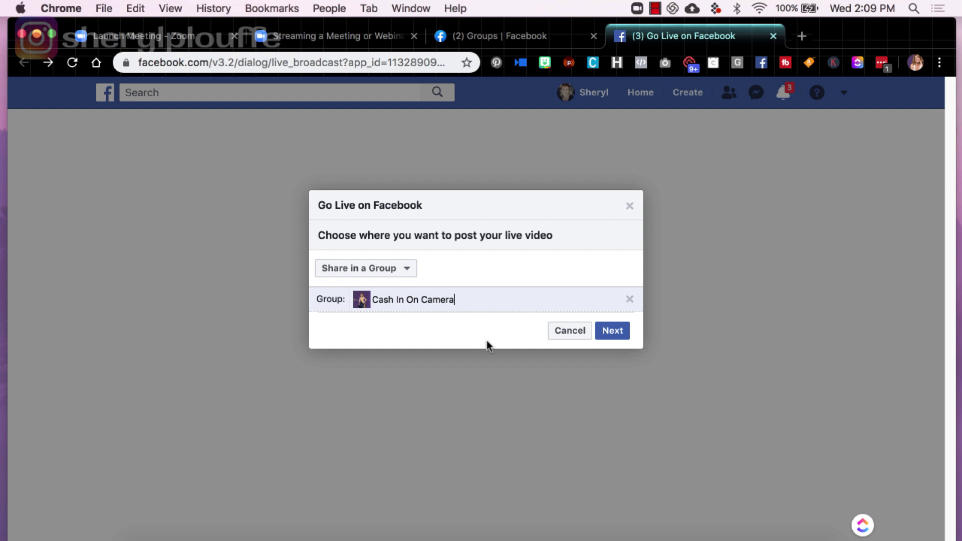
{"action": "left_click", "coordinate": [616, 338]}
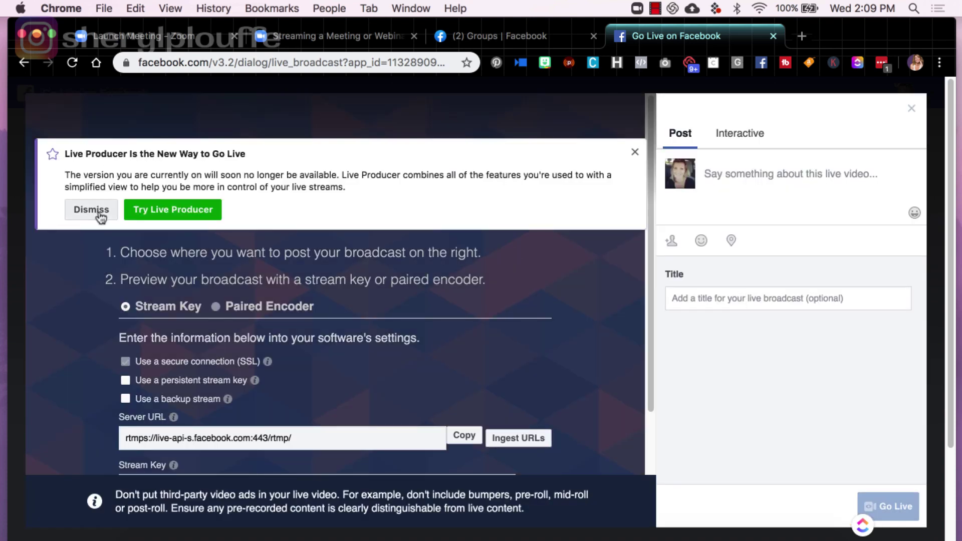
Dismiss the Live Producer notice and enter "jfkdjfljdlfdlkdflkdnl" as the live video's description
{"action": "left_click", "coordinate": [91, 210]}
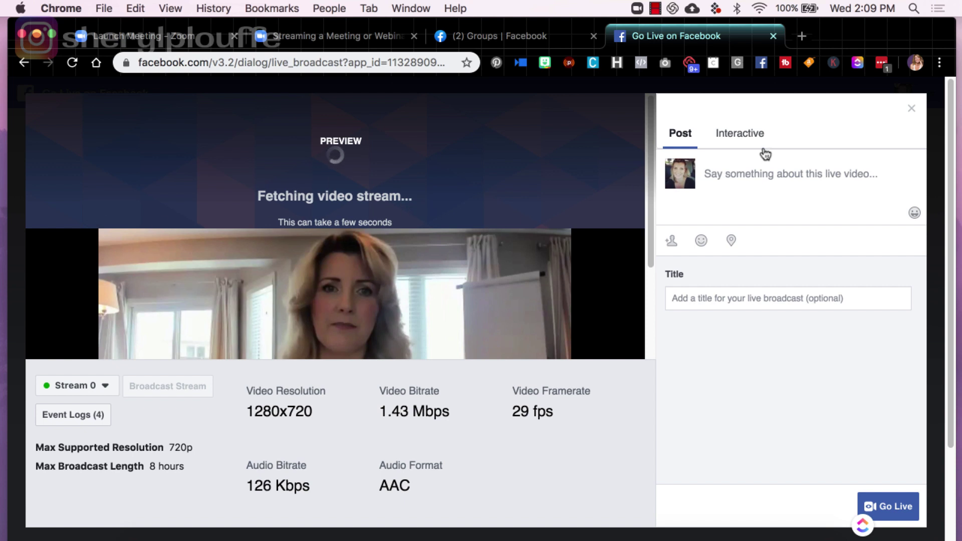
{"action": "left_click", "coordinate": [794, 174]}
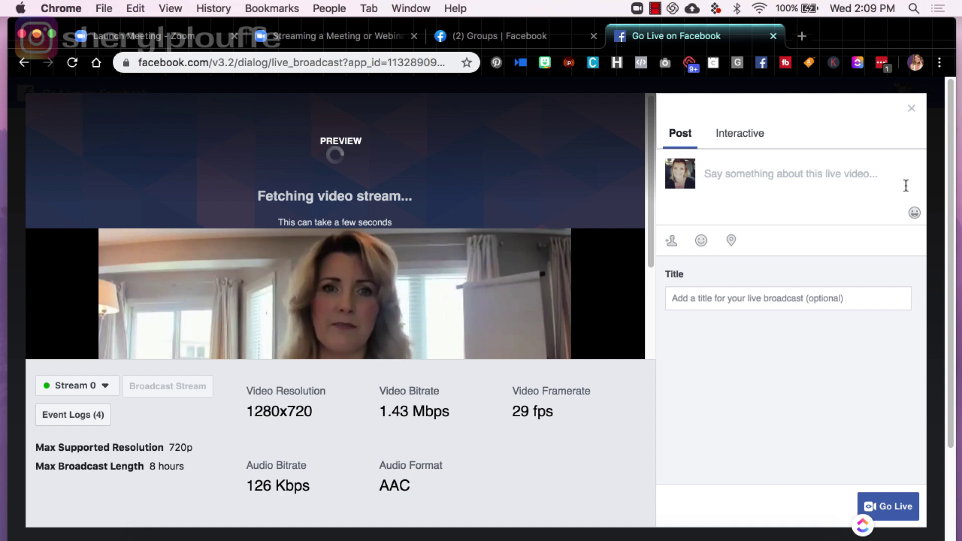
{"action": "type", "text": "TEST"}
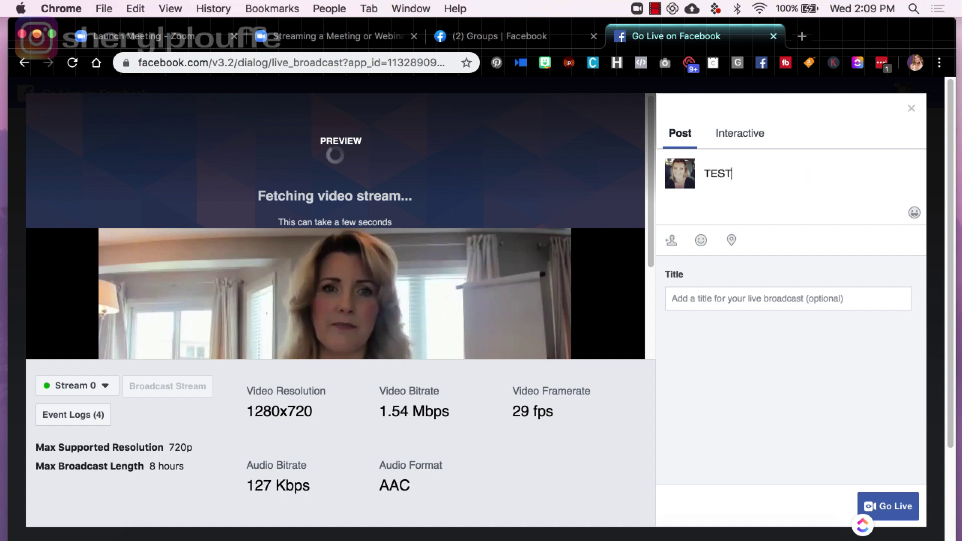
{"action": "key", "text": "BackSpace"}
{"action": "key", "text": "BackSpace"}
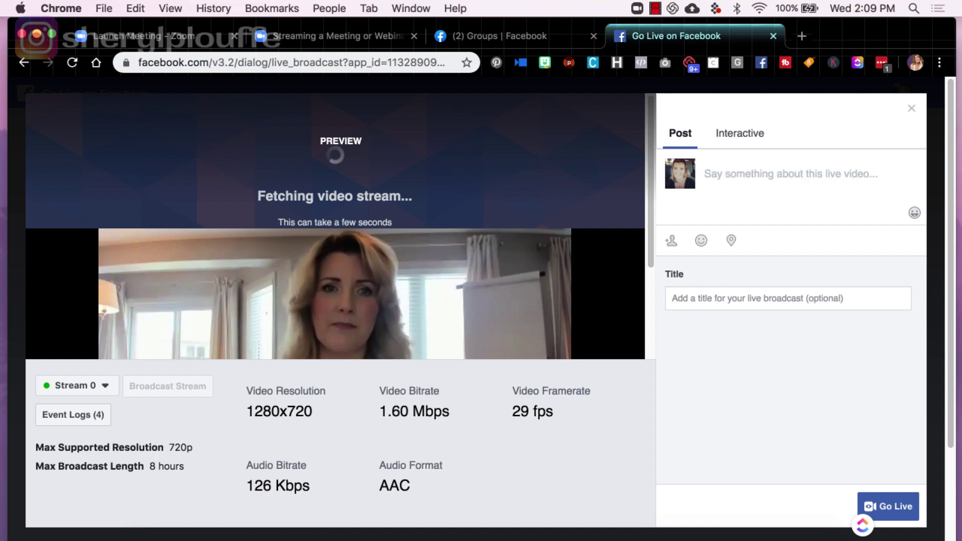
{"action": "type", "text": "jfkdjfljdlfdlkdflkdnl"}
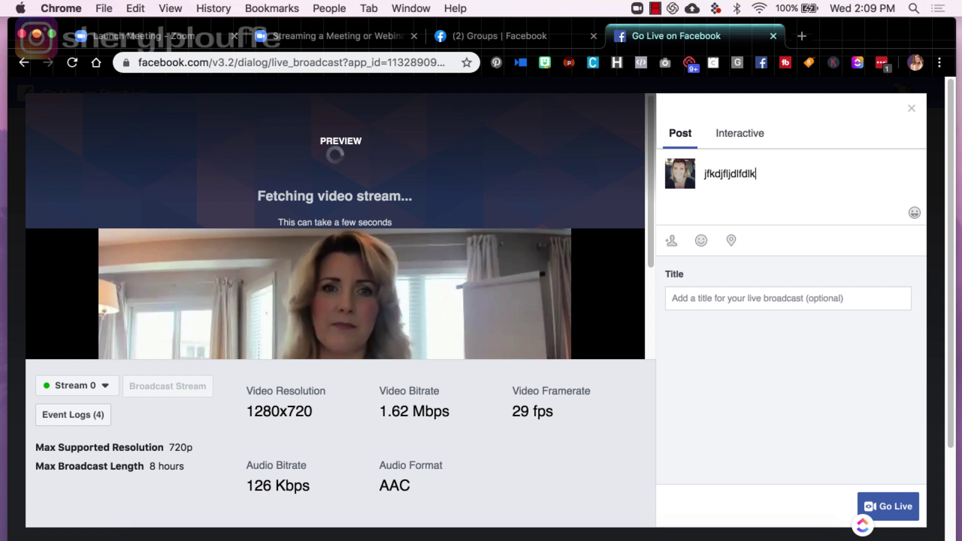
Set the live broadcast's title to "Sharing Zoom Meeting With Your Audience"
{"action": "left_click", "coordinate": [783, 297]}
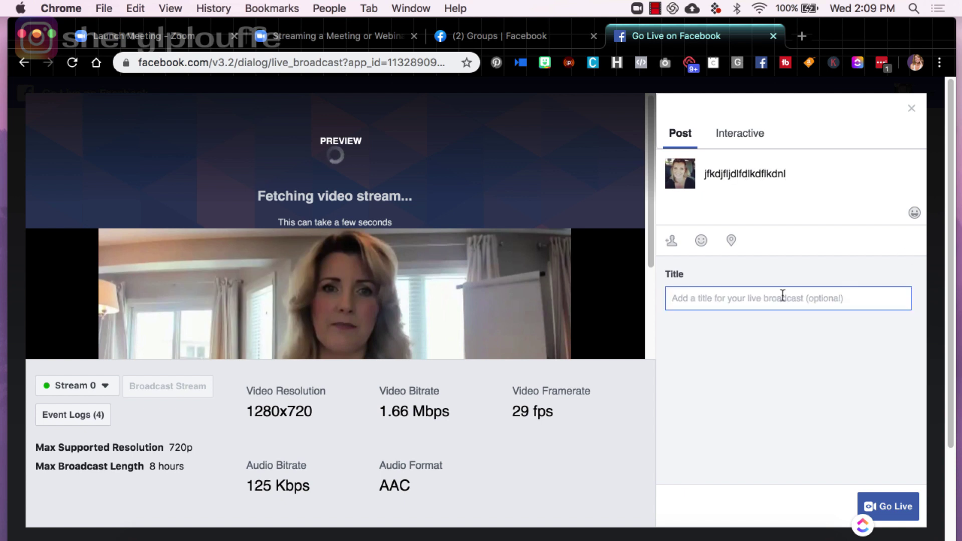
{"action": "type", "text": "A"}
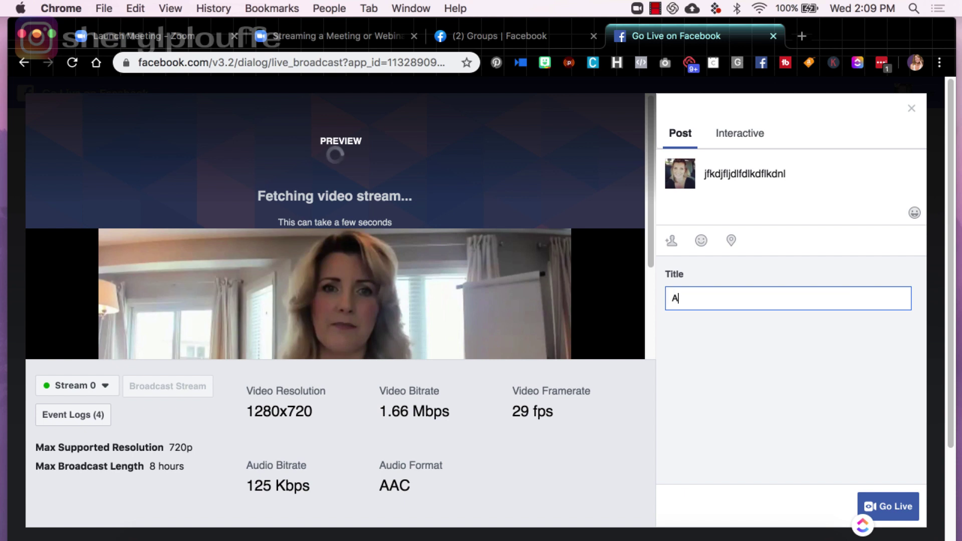
{"action": "key", "text": "BackSpace"}
{"action": "type", "text": "S"}
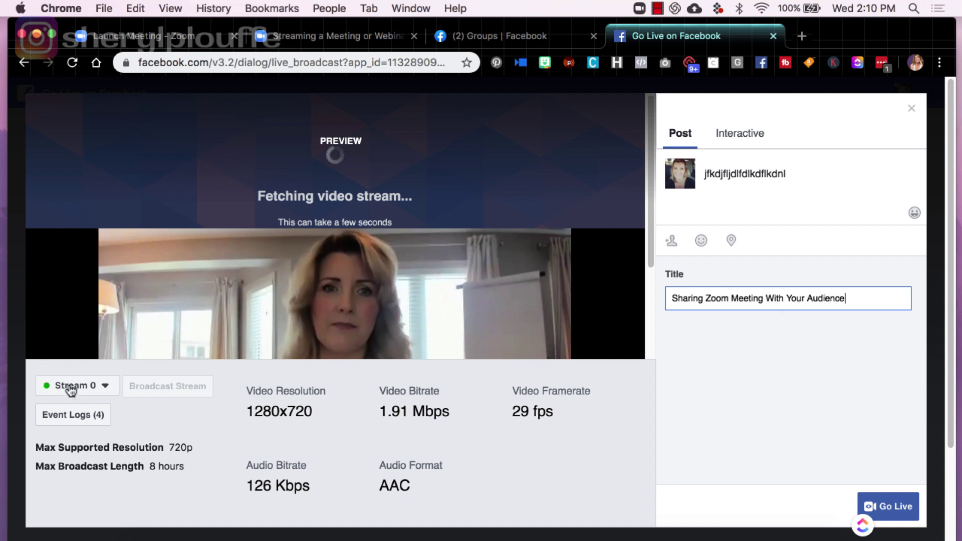
Check the stream selection and the interactive poll options, returning to the post details
{"action": "left_click", "coordinate": [106, 389]}
{"action": "left_click", "coordinate": [105, 390]}
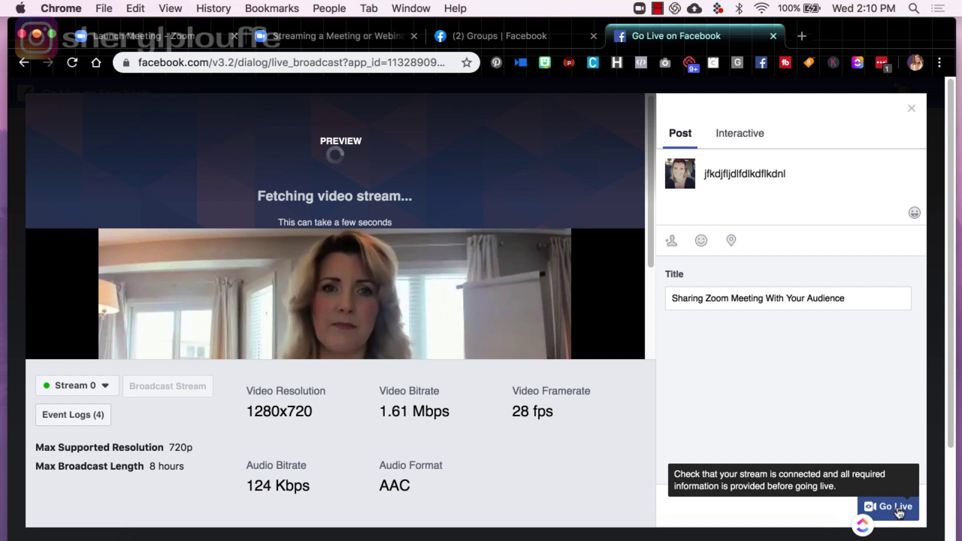
{"action": "left_click", "coordinate": [748, 140]}
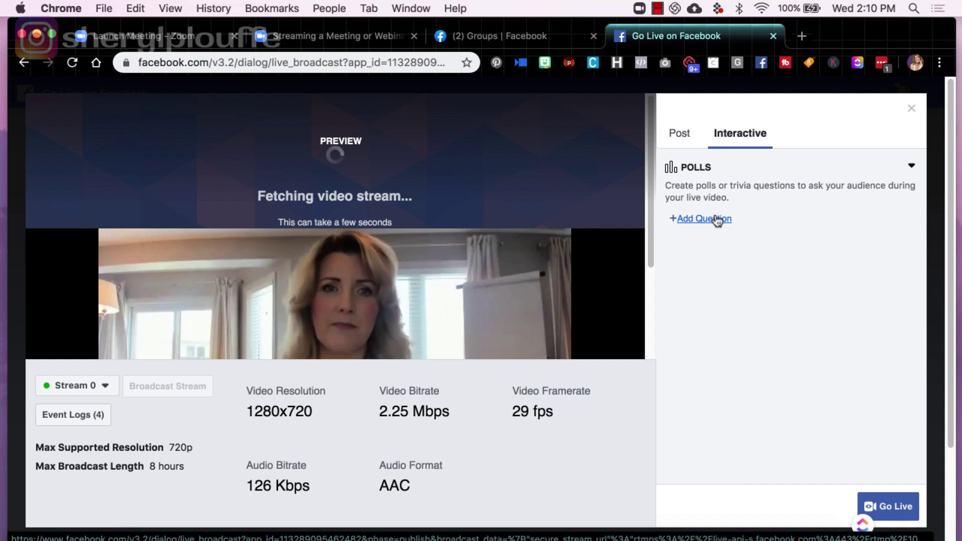
{"action": "left_click", "coordinate": [677, 135]}
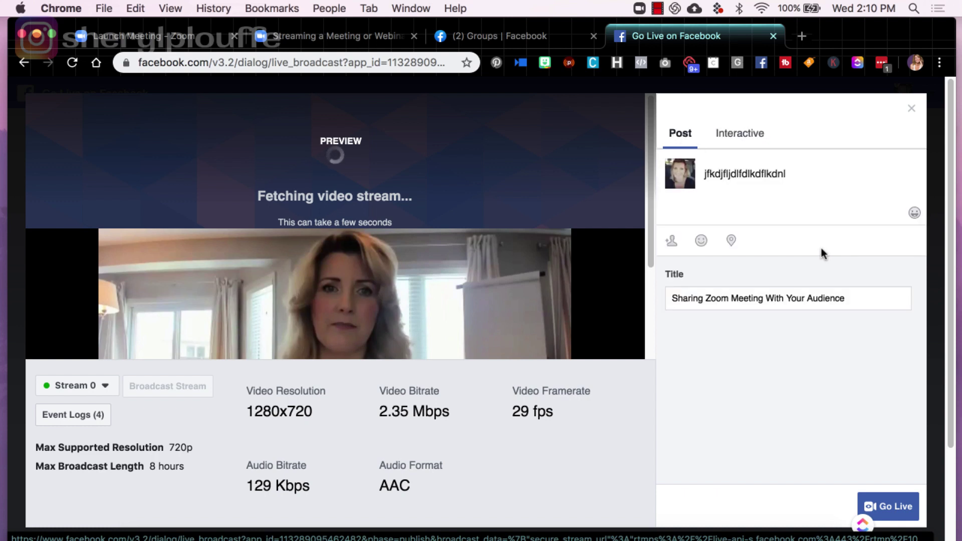
Tag the live post with the location Chatham, Ontario and go live to the group
{"action": "left_click", "coordinate": [731, 241]}
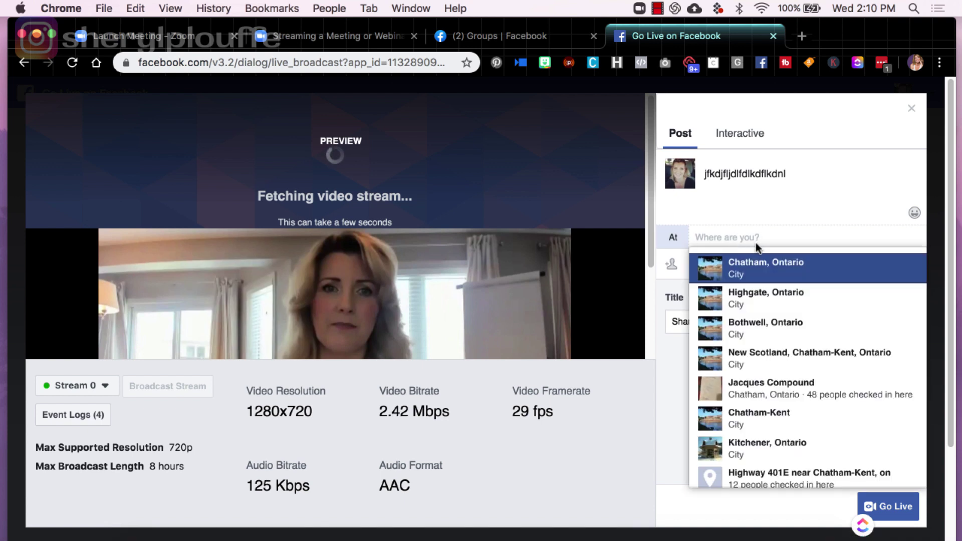
{"action": "left_click", "coordinate": [759, 268]}
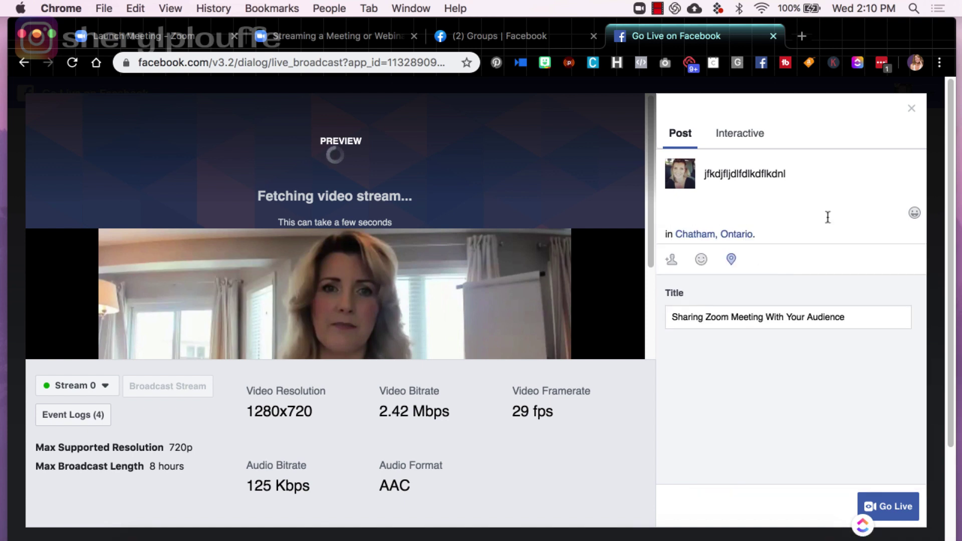
{"action": "left_click", "coordinate": [701, 261]}
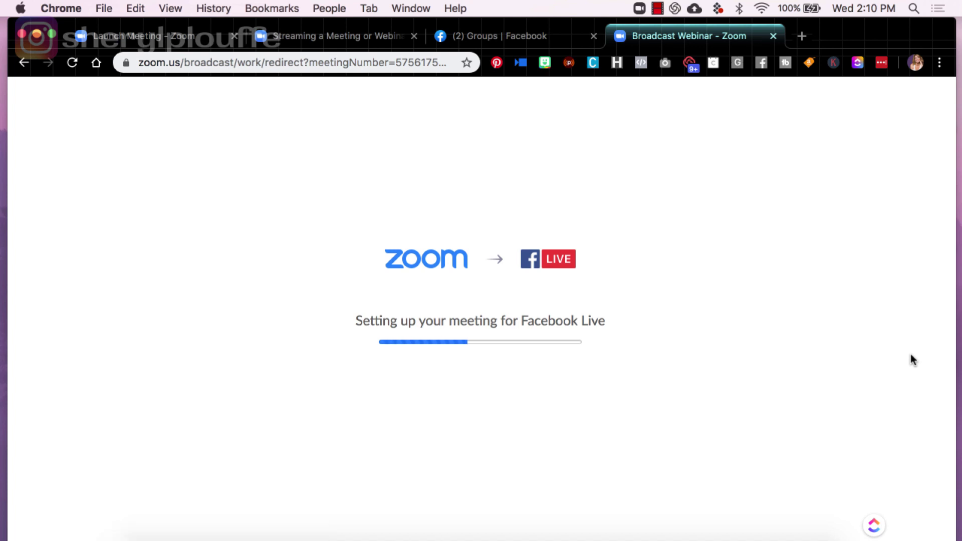
Switch to the Zoom meeting and check its live-on-Facebook indicator and meeting controls
{"action": "left_click", "coordinate": [653, 534]}
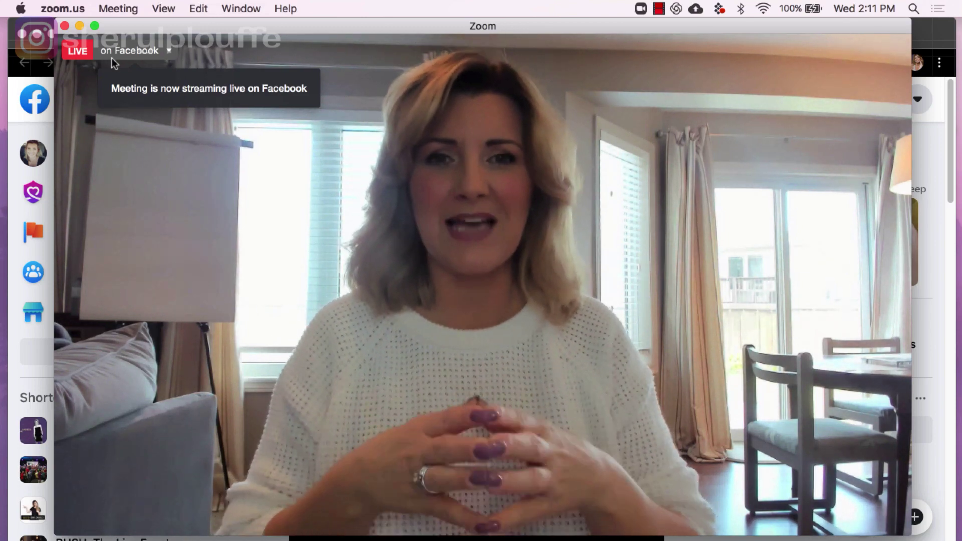
{"action": "mouse_move", "coordinate": [278, 77]}
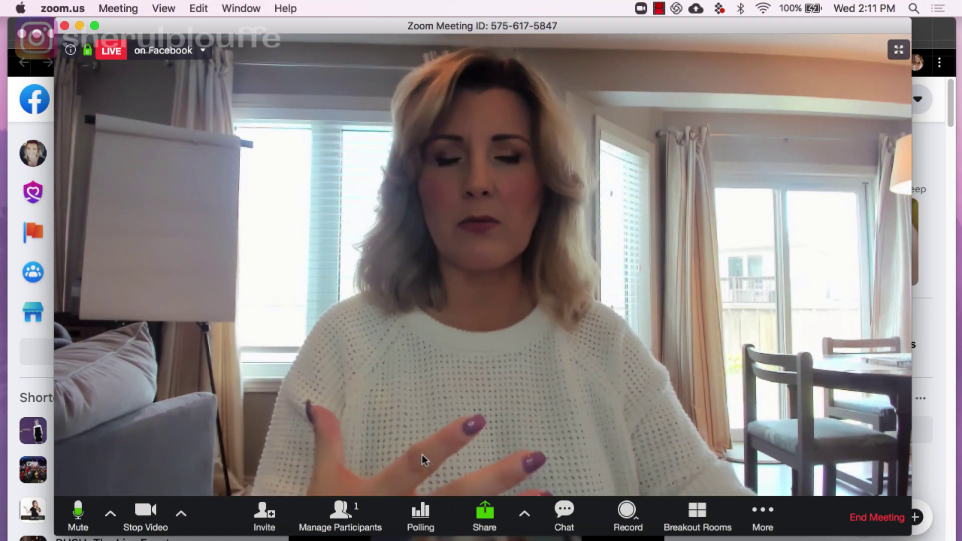
{"action": "mouse_move", "coordinate": [421, 453]}
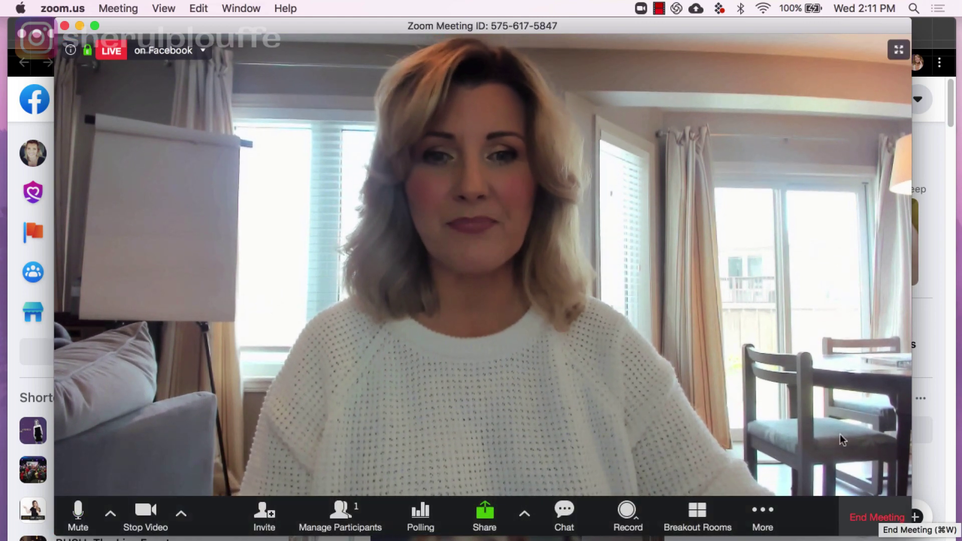
End the Zoom meeting for all participants and close the Zoom application window
{"action": "left_click", "coordinate": [868, 518]}
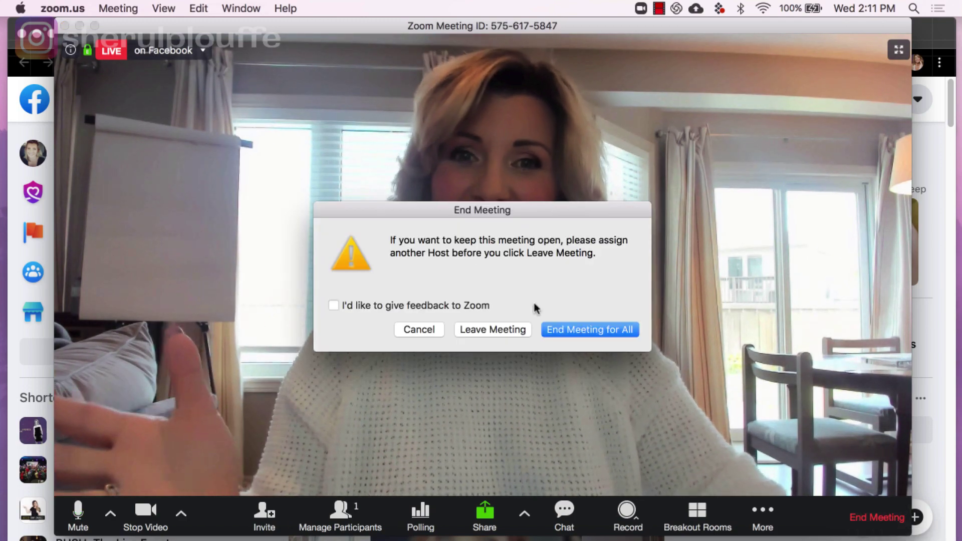
{"action": "left_click", "coordinate": [592, 328]}
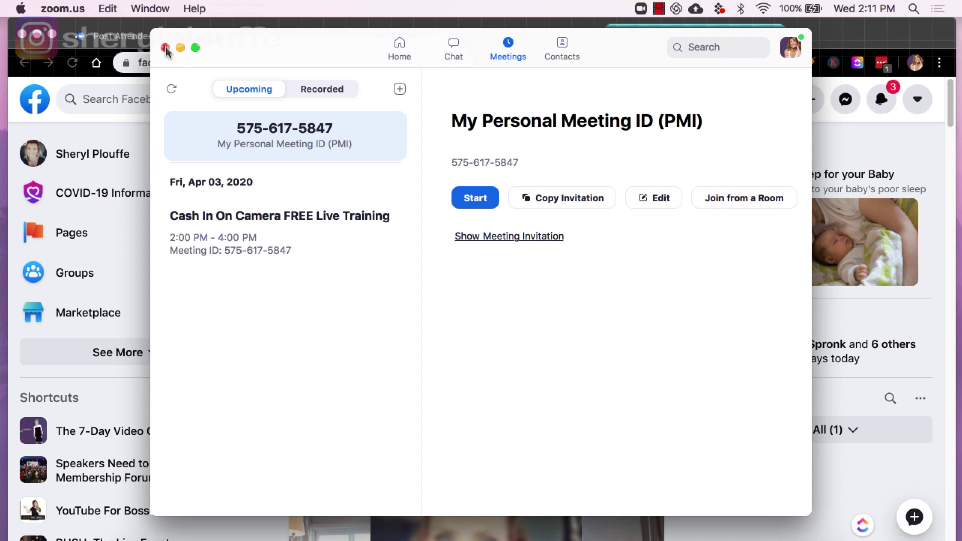
{"action": "left_click", "coordinate": [166, 48]}
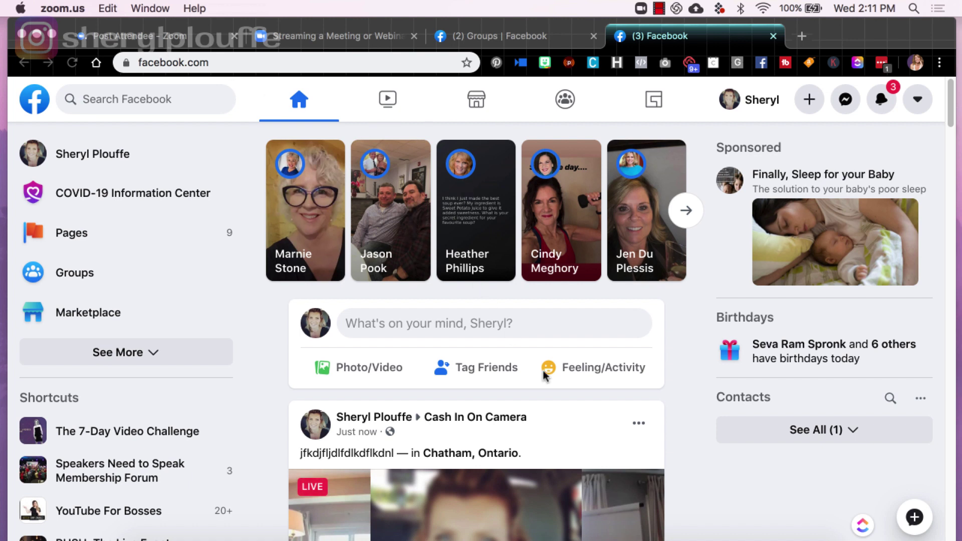
Find the Cash In On Camera live video post in the Facebook news feed and check the stream's status
{"action": "scroll", "coordinate": [591, 414], "scroll_direction": "down", "scroll_amount": 1}
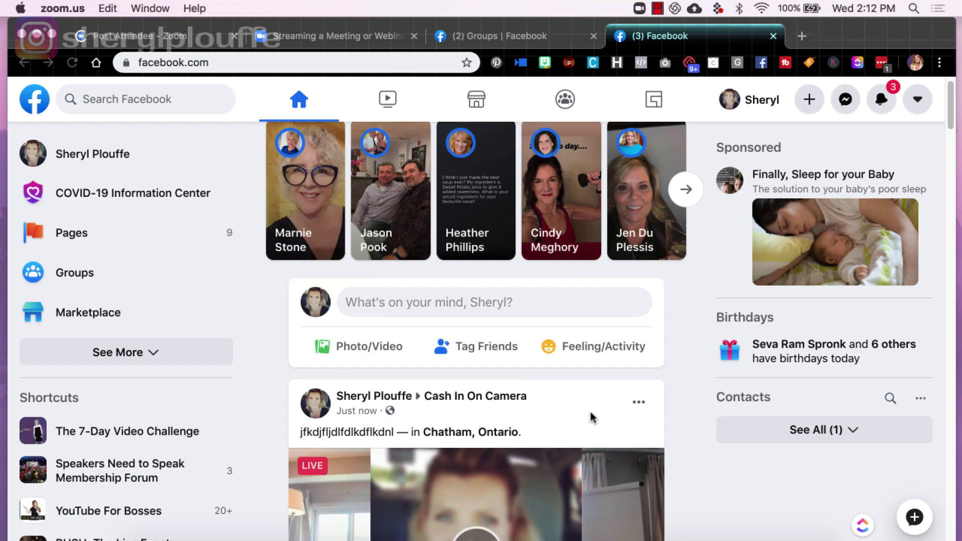
{"action": "scroll", "coordinate": [591, 417], "scroll_direction": "down", "scroll_amount": 5}
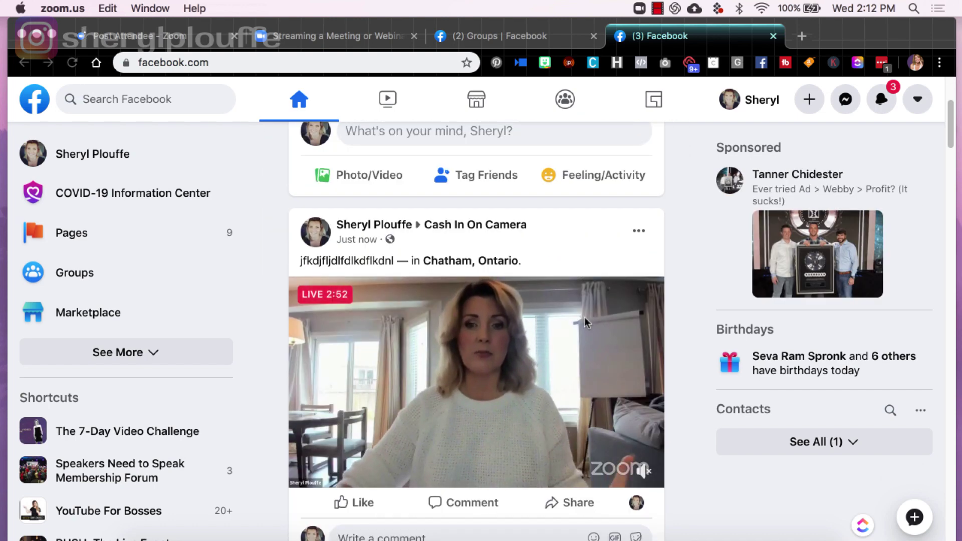
{"action": "scroll", "coordinate": [584, 317], "scroll_direction": "down", "scroll_amount": 2}
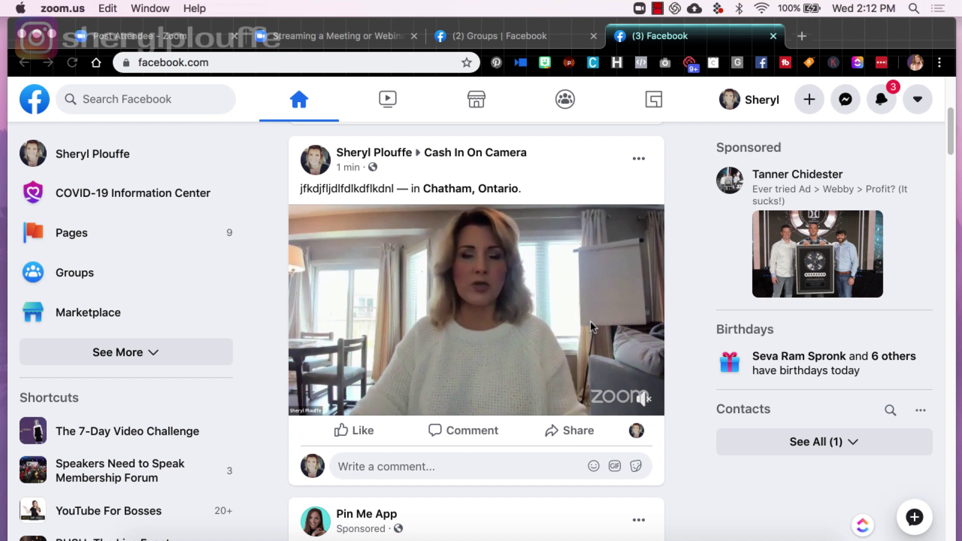
{"action": "scroll", "coordinate": [590, 321], "scroll_direction": "down", "scroll_amount": 1}
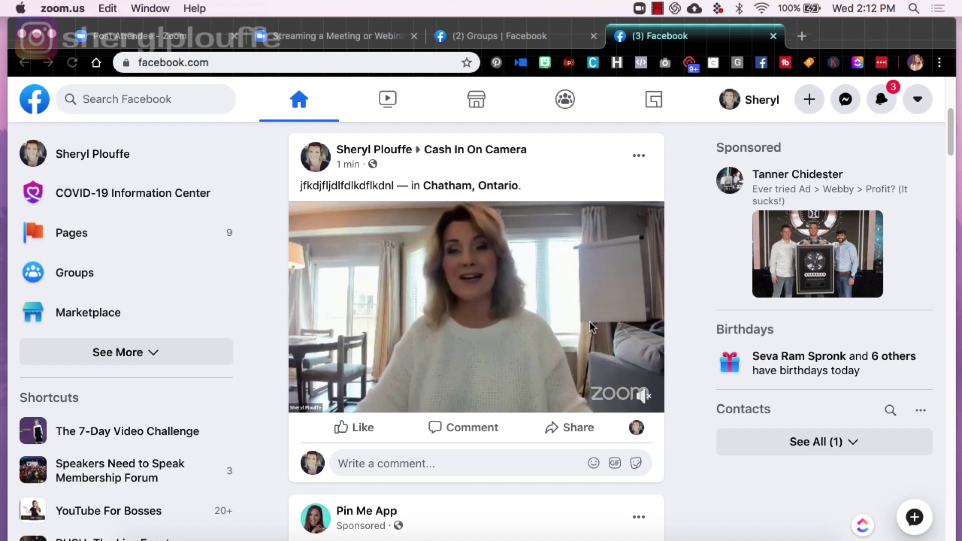
{"action": "scroll", "coordinate": [605, 320], "scroll_direction": "down", "scroll_amount": 1}
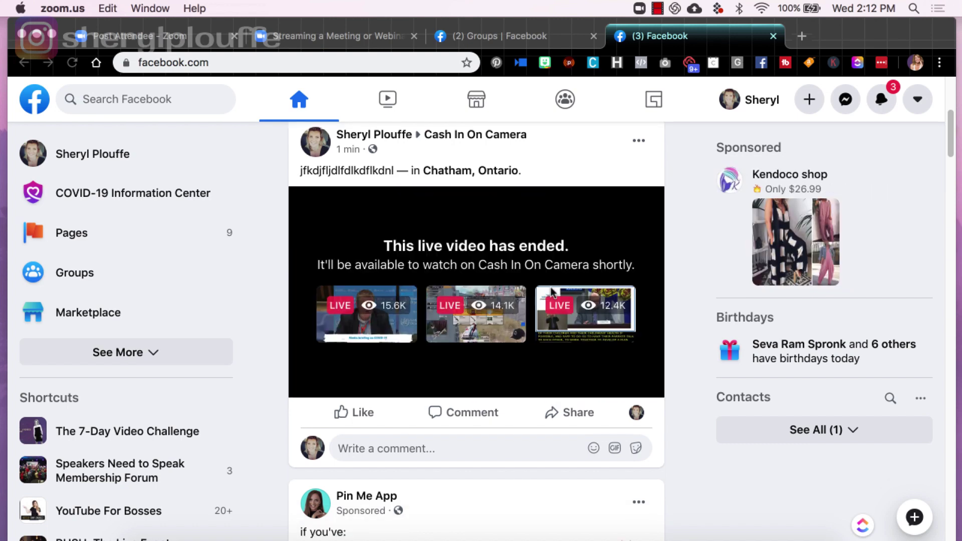
{"action": "scroll", "coordinate": [551, 290], "scroll_direction": "up", "scroll_amount": 2}
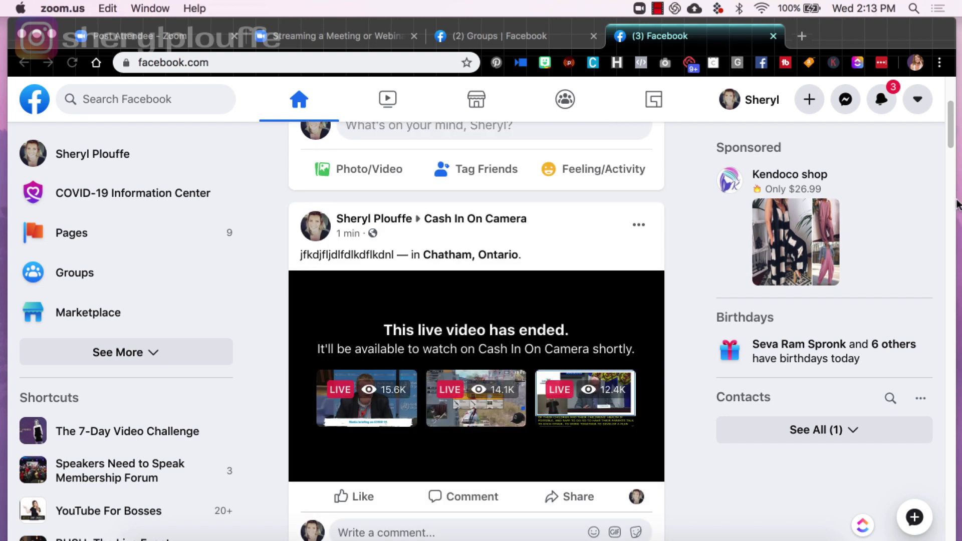